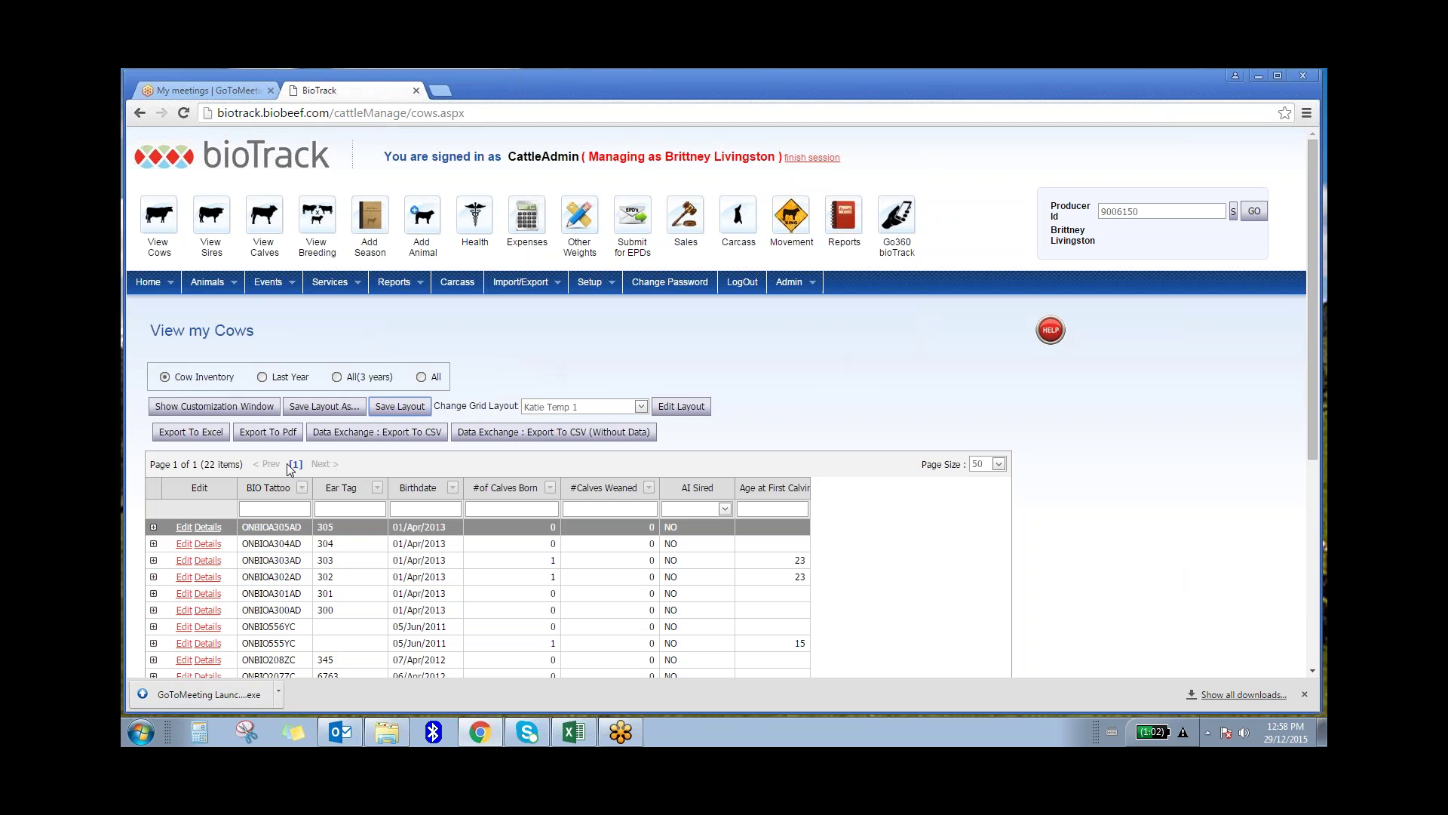
# - Add Age (Years) and then Breed from the Field Chooser as columns after Birthdate
pyautogui.click(215, 410)
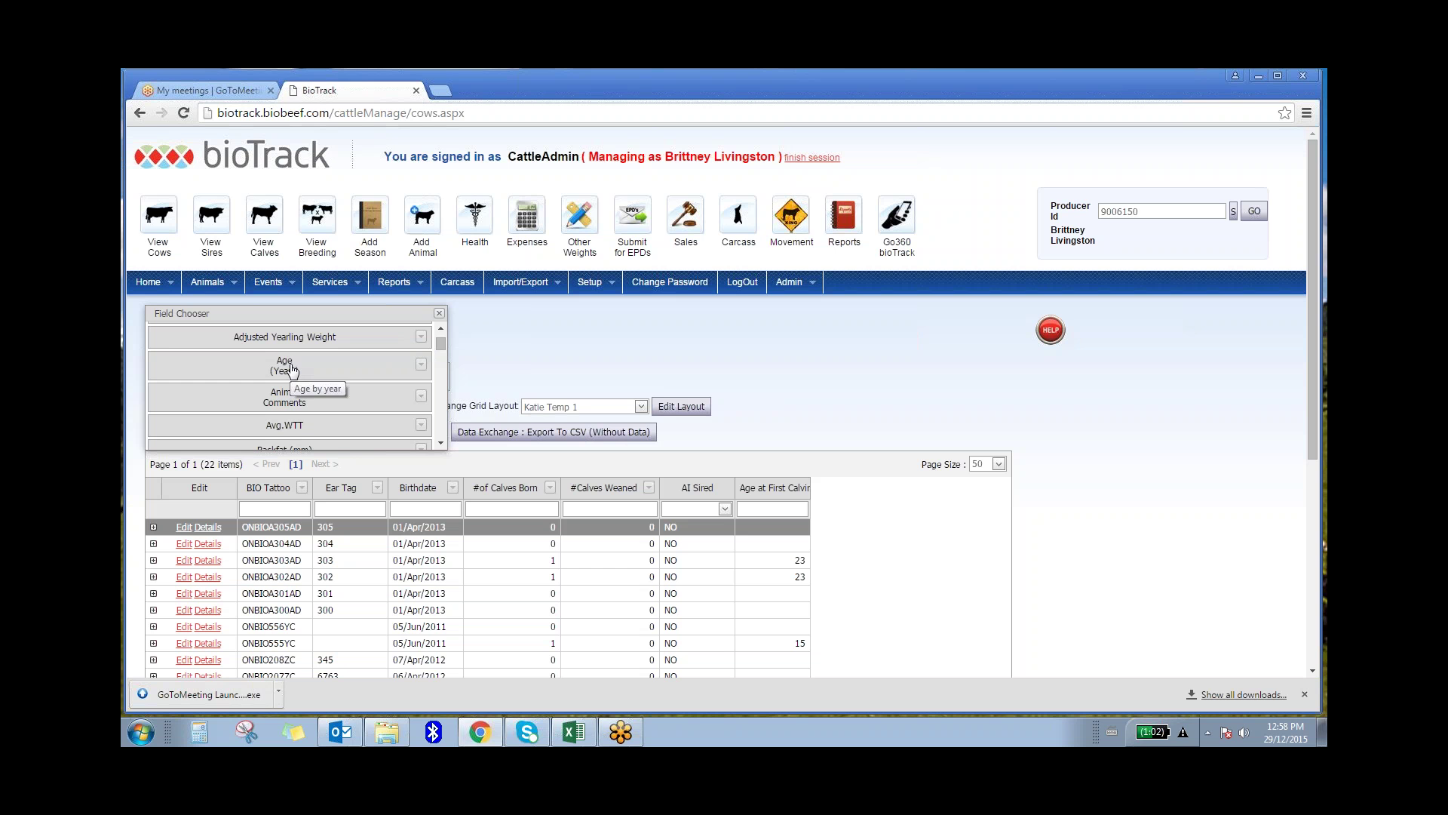
pyautogui.moveTo(293, 368); pyautogui.dragTo(473, 496)
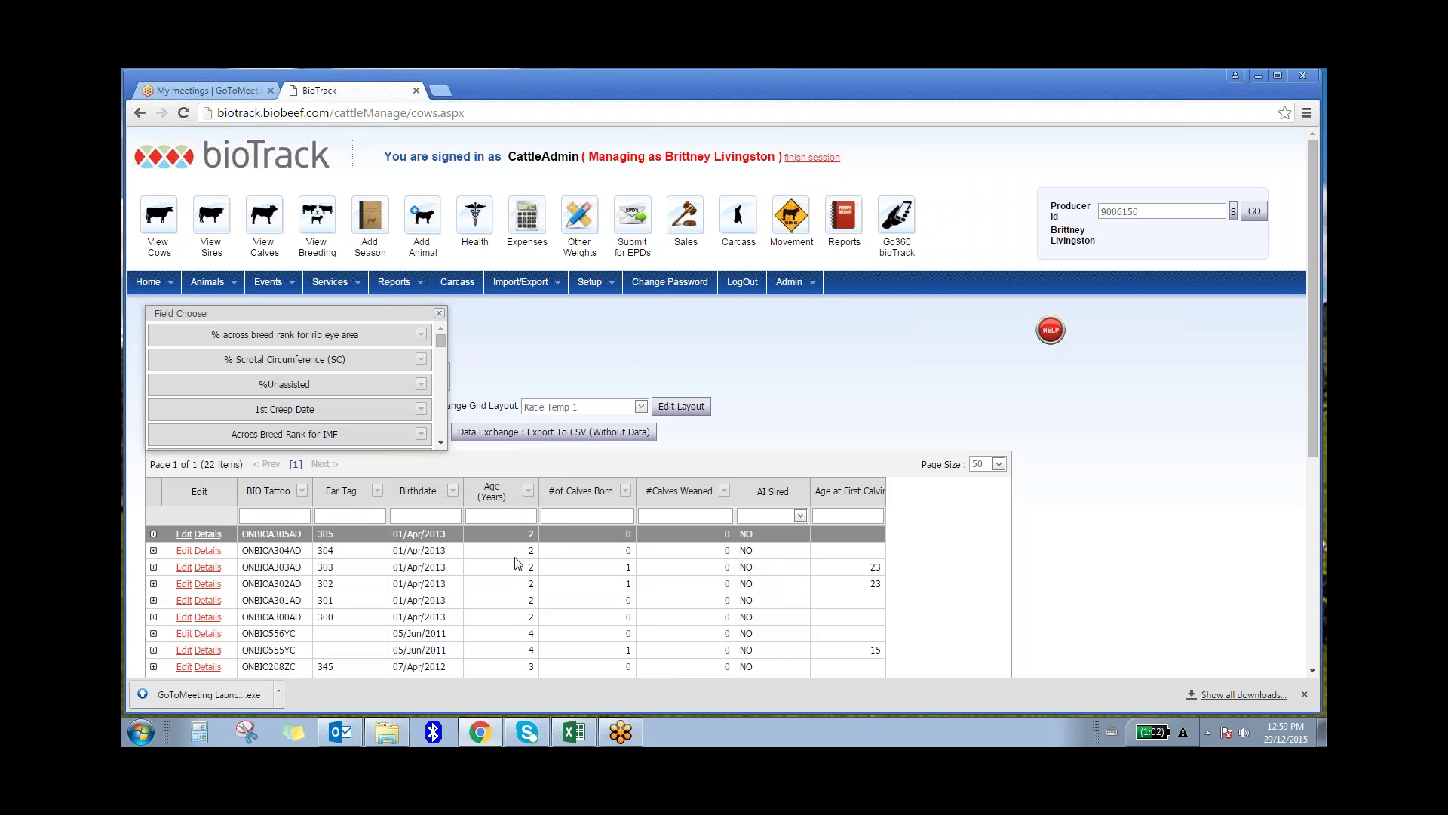
pyautogui.click(441, 443)
pyautogui.click(441, 443)
pyautogui.click(440, 443)
pyautogui.click(440, 444)
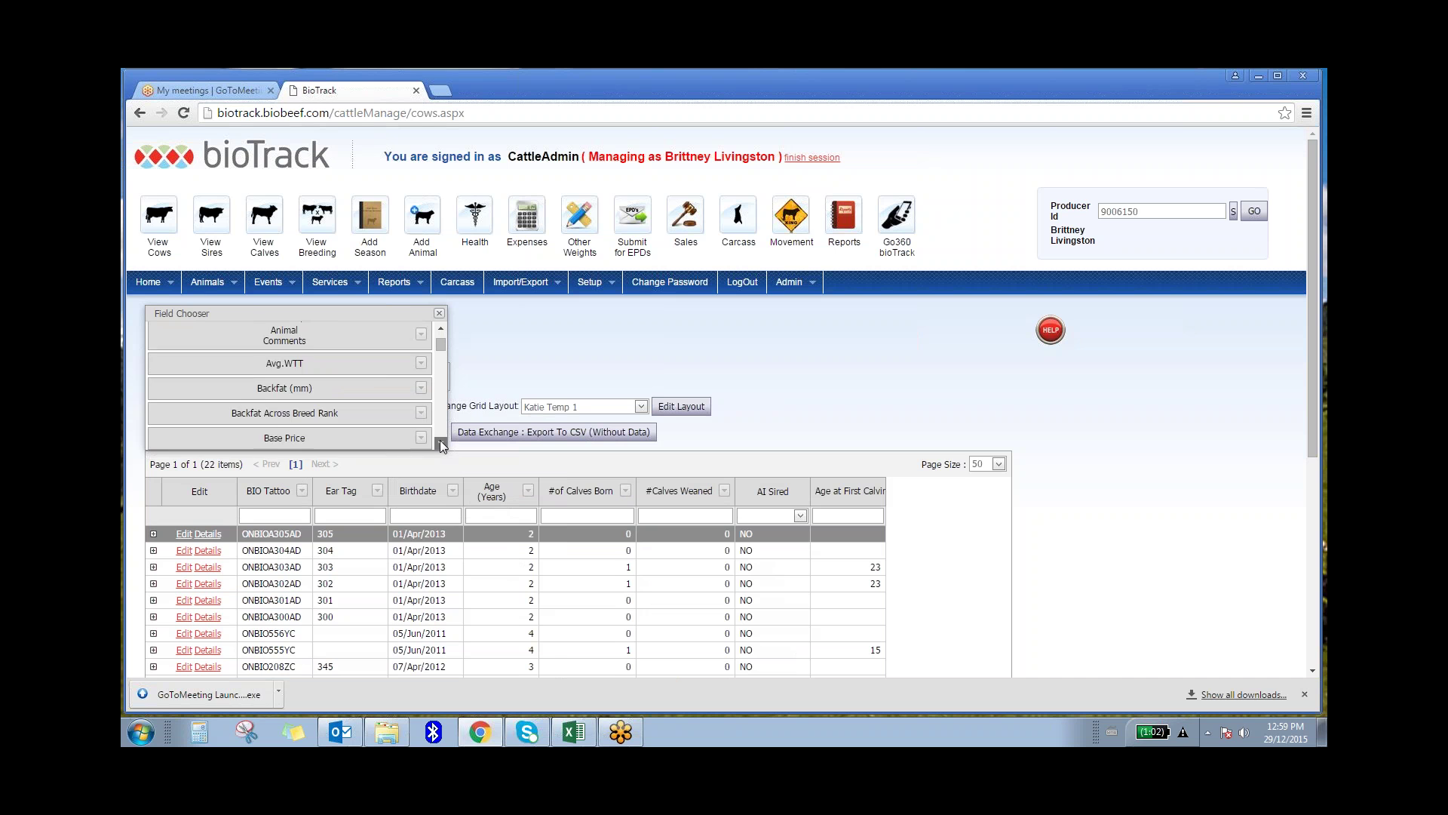
pyautogui.click(440, 444)
pyautogui.click(440, 443)
pyautogui.click(441, 444)
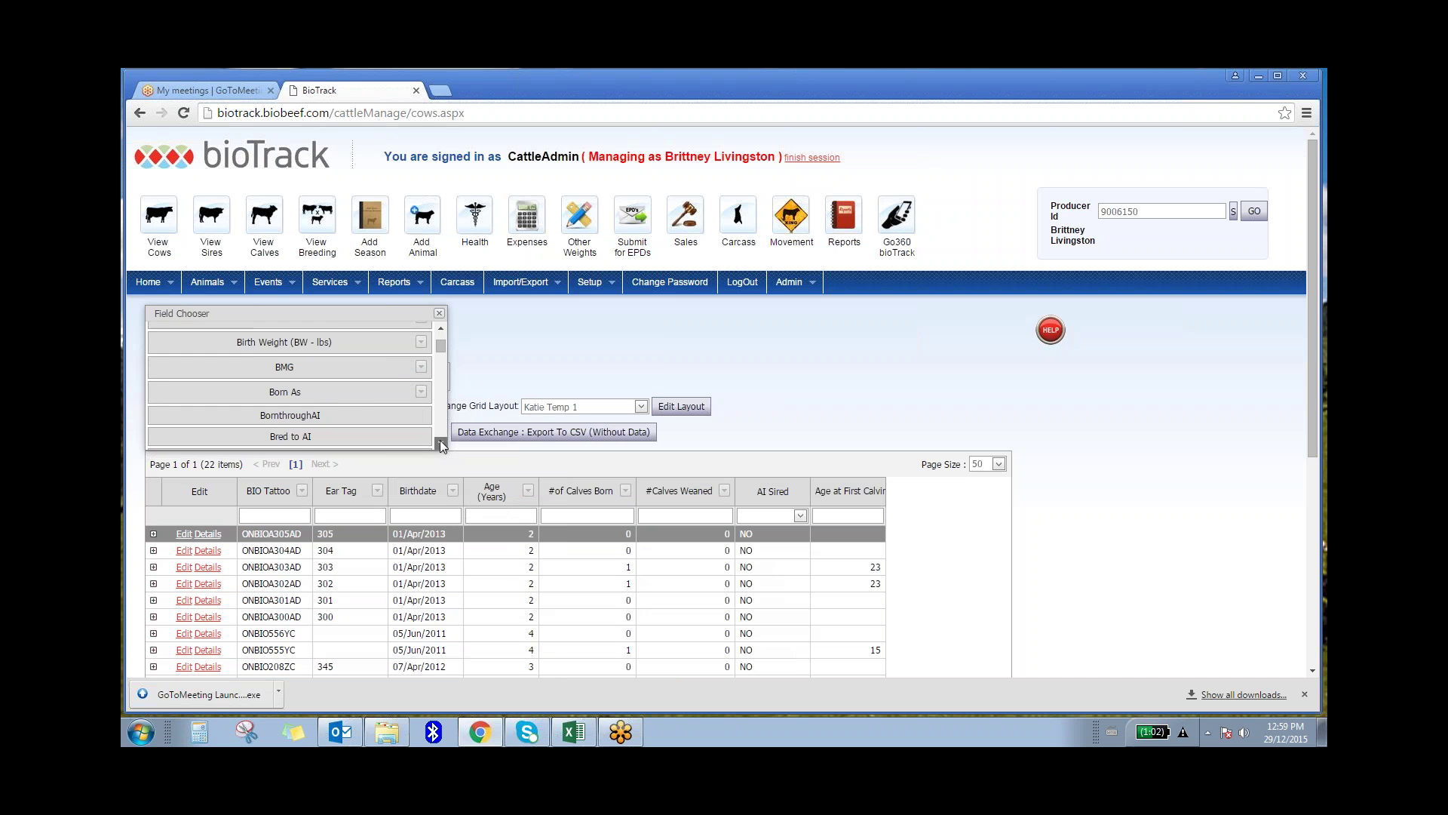
pyautogui.click(441, 332)
pyautogui.click(440, 332)
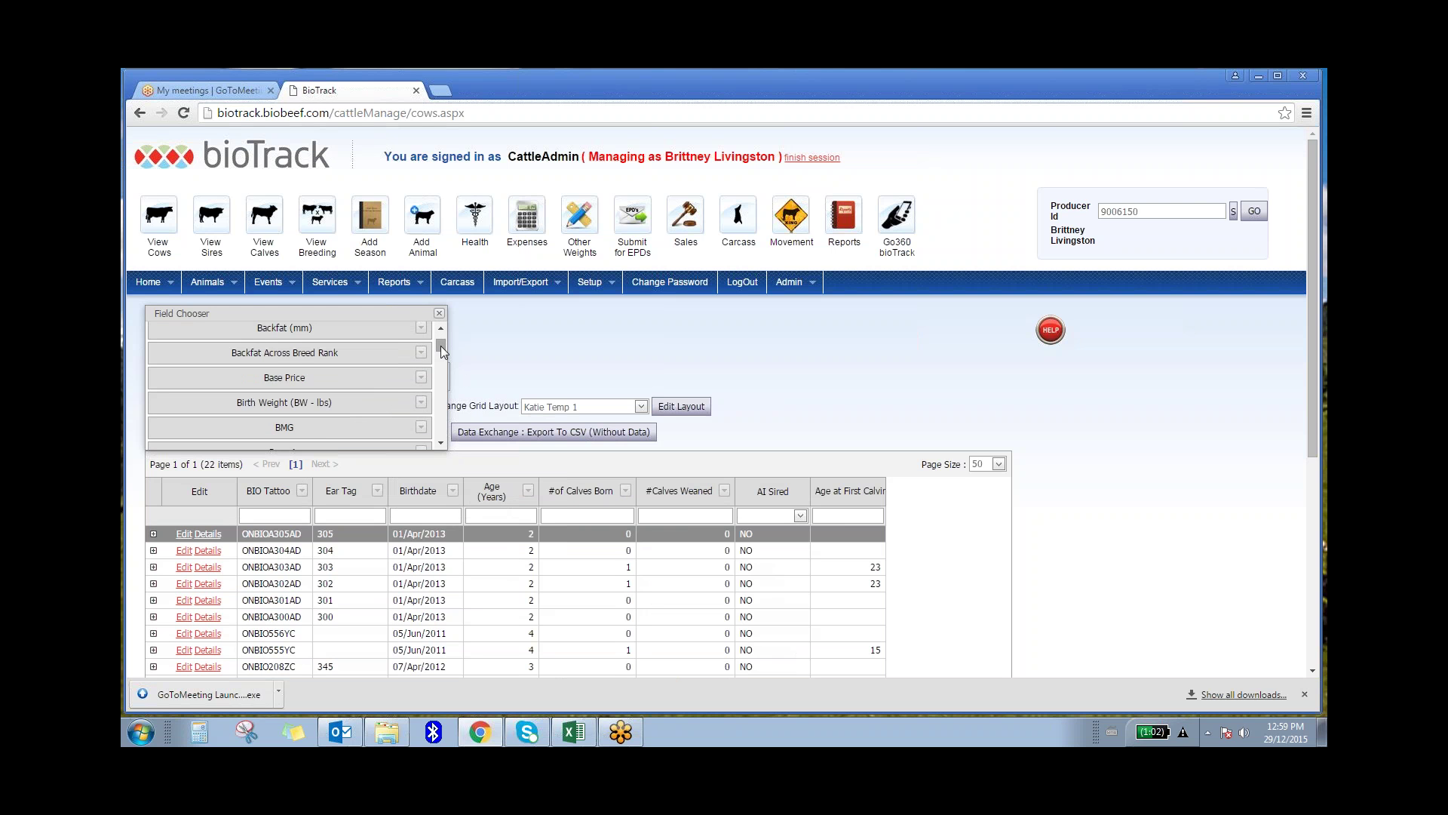
pyautogui.click(440, 444)
pyautogui.click(441, 443)
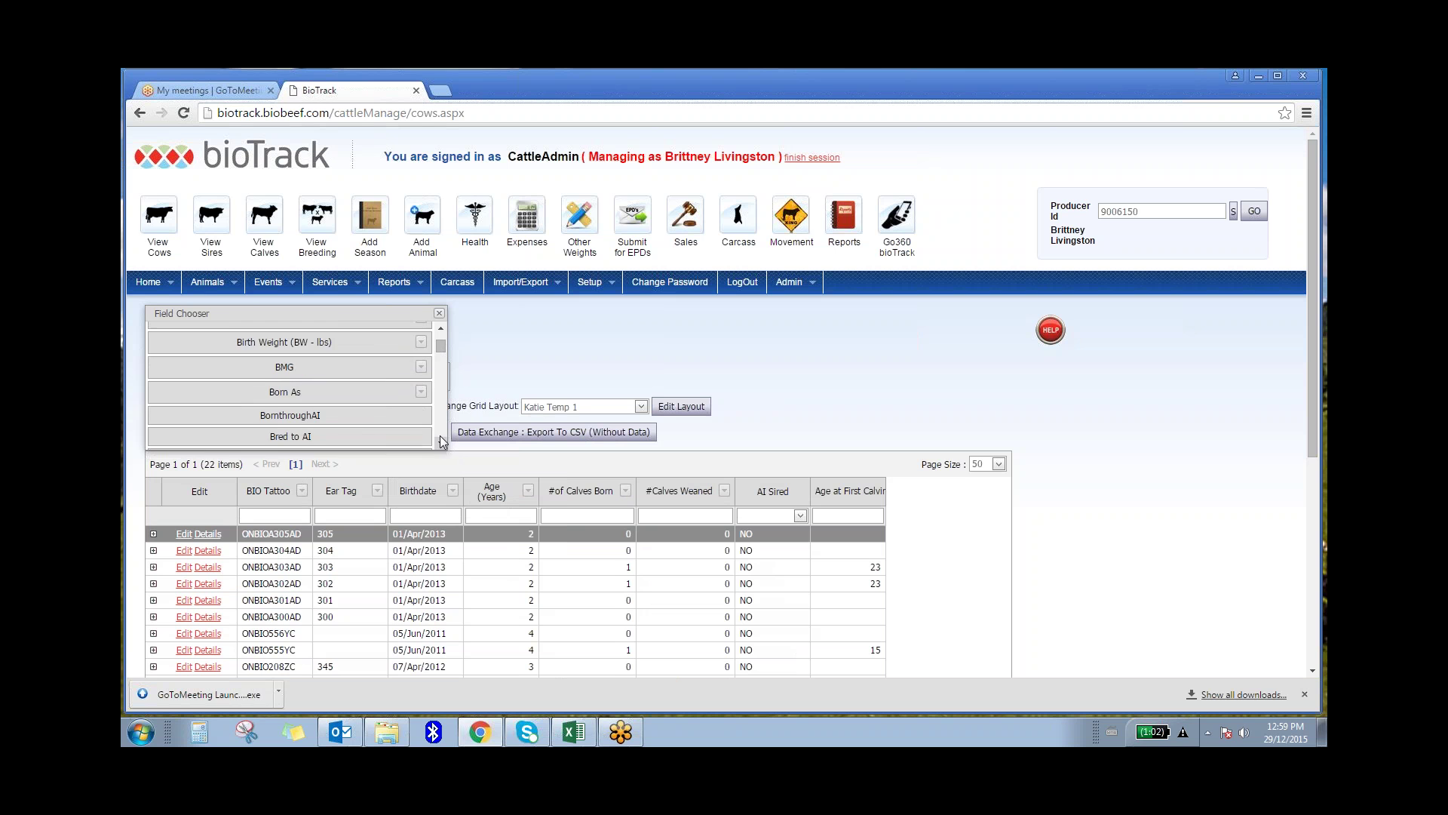
pyautogui.click(441, 444)
pyautogui.click(441, 443)
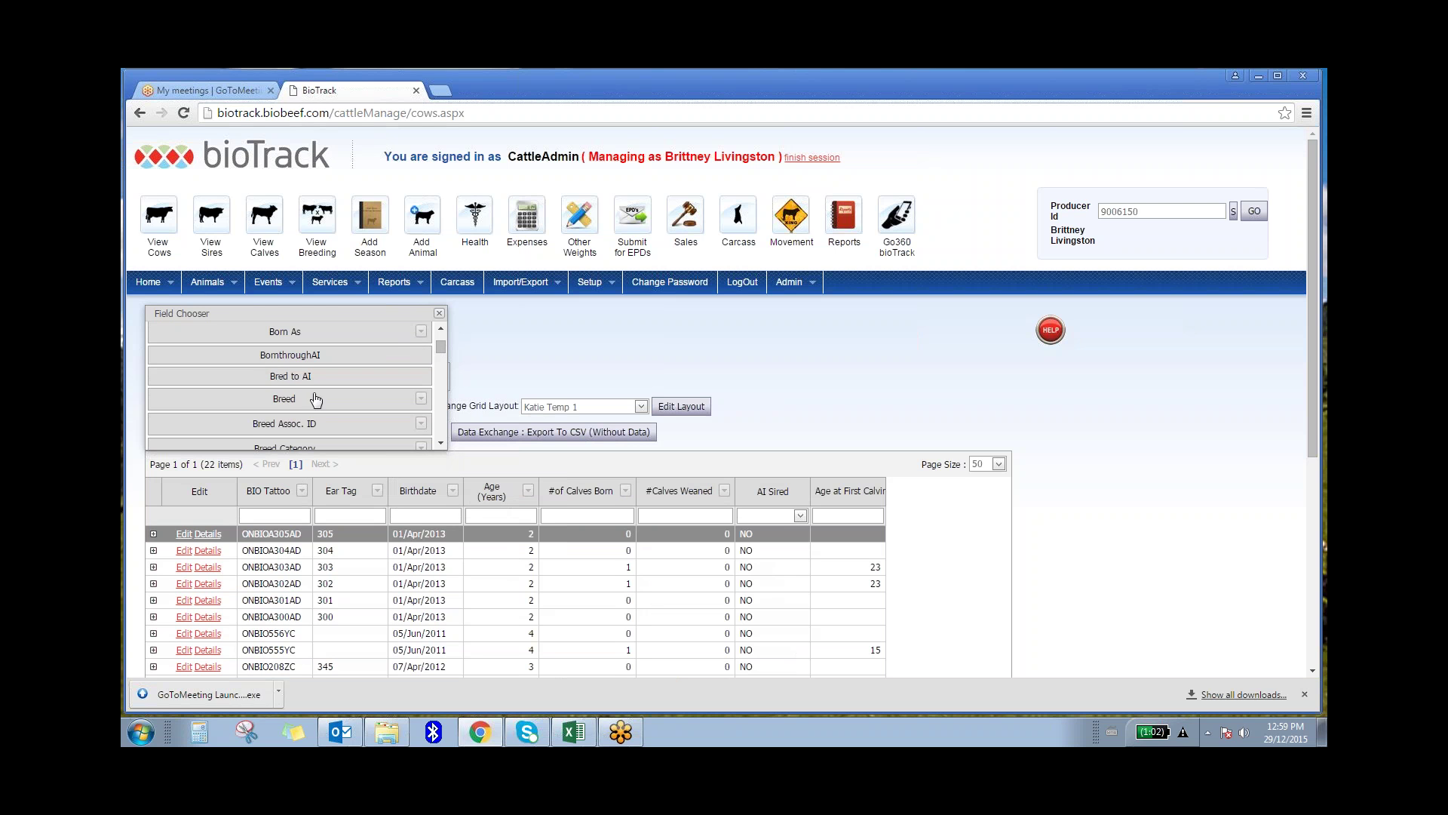
pyautogui.moveTo(292, 403); pyautogui.dragTo(537, 485)
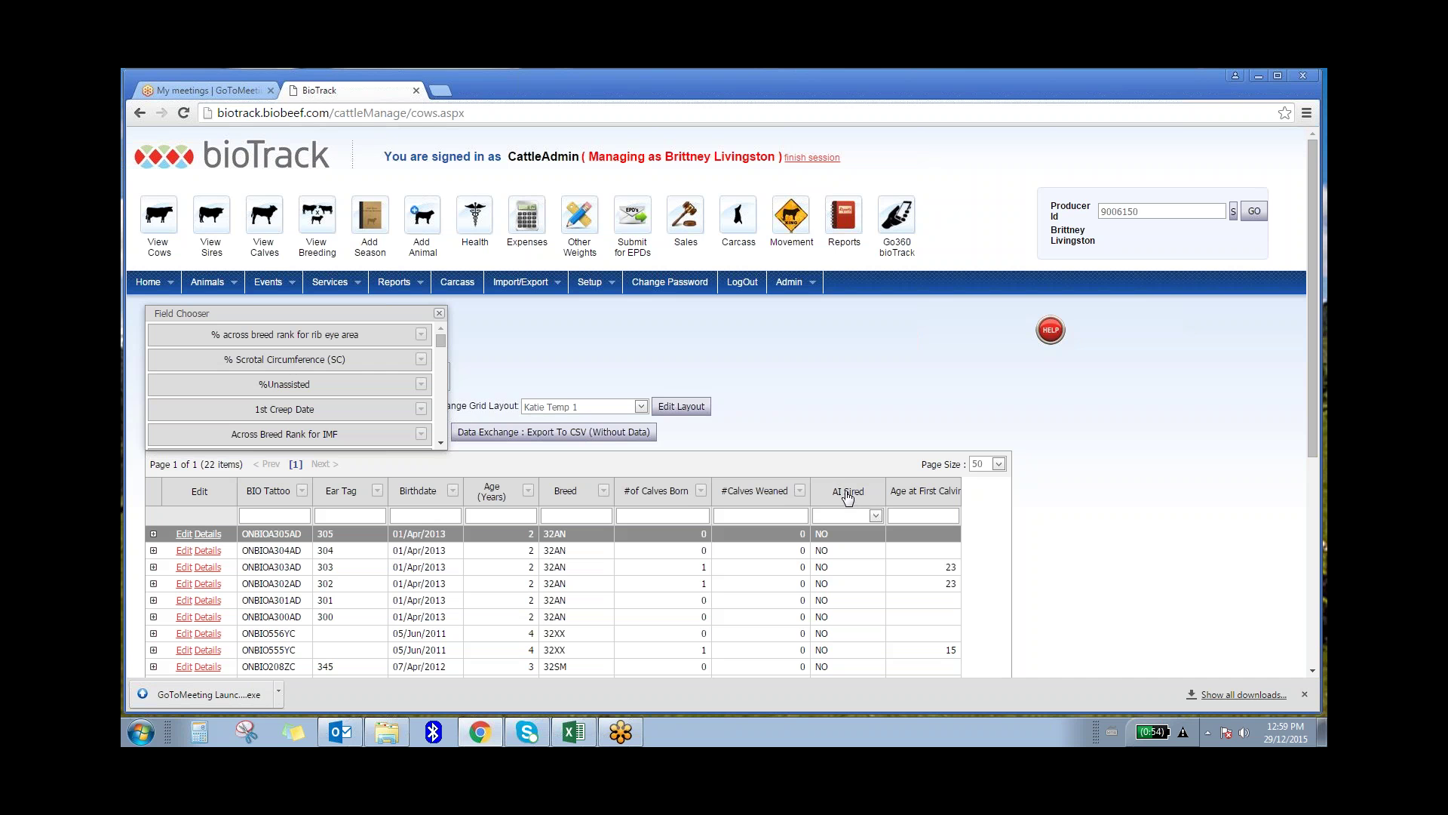
# - Drop the AI Sired and Age at First Calving columns into the Field Chooser, then close it
pyautogui.moveTo(848, 495)
pyautogui.mouseDown()
pyautogui.moveTo(781, 471)
pyautogui.moveTo(529, 451)
pyautogui.moveTo(353, 378)
pyautogui.mouseUp()
pyautogui.moveTo(353, 378); pyautogui.dragTo(353, 379)
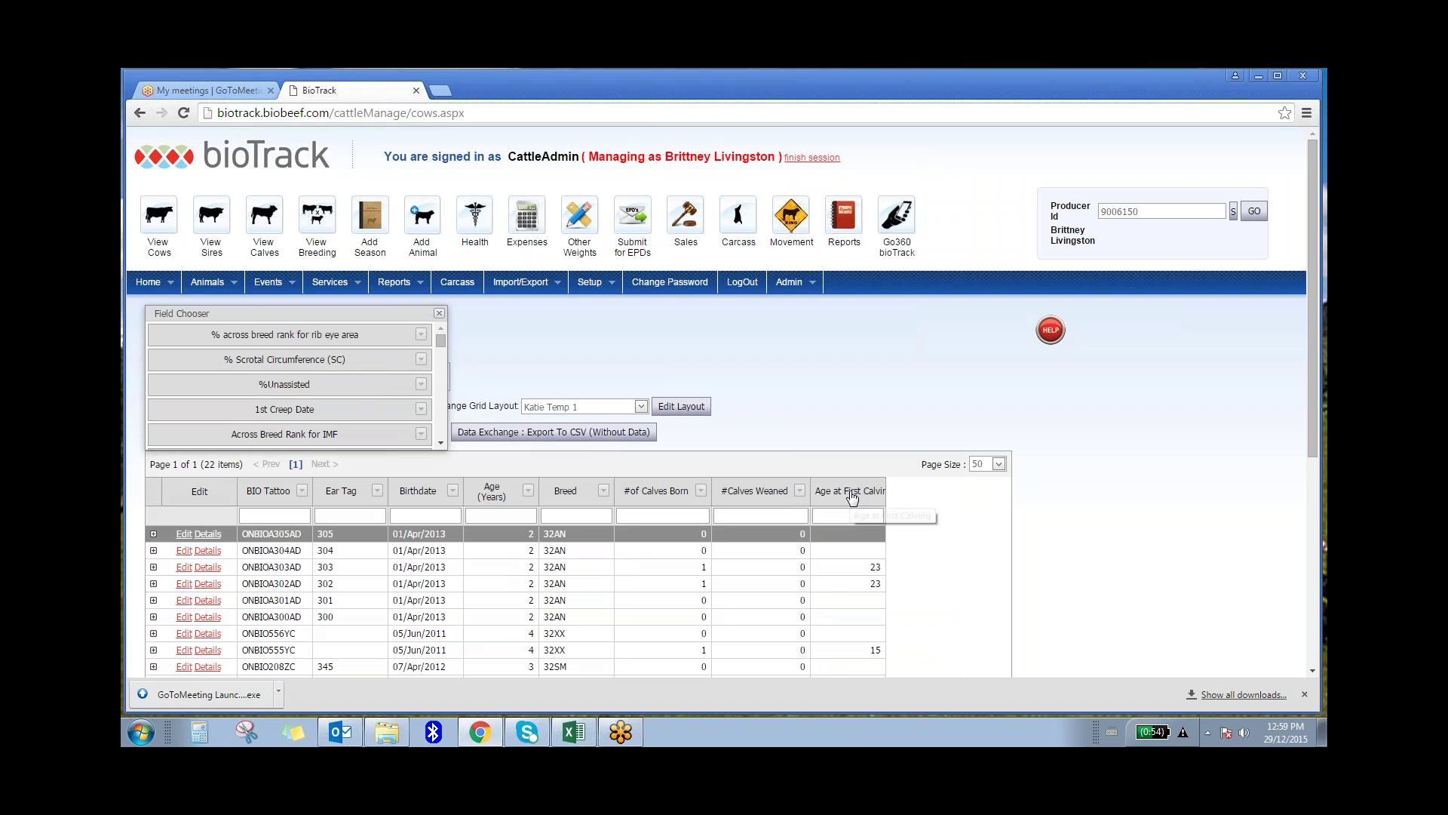
pyautogui.moveTo(852, 497); pyautogui.dragTo(362, 374)
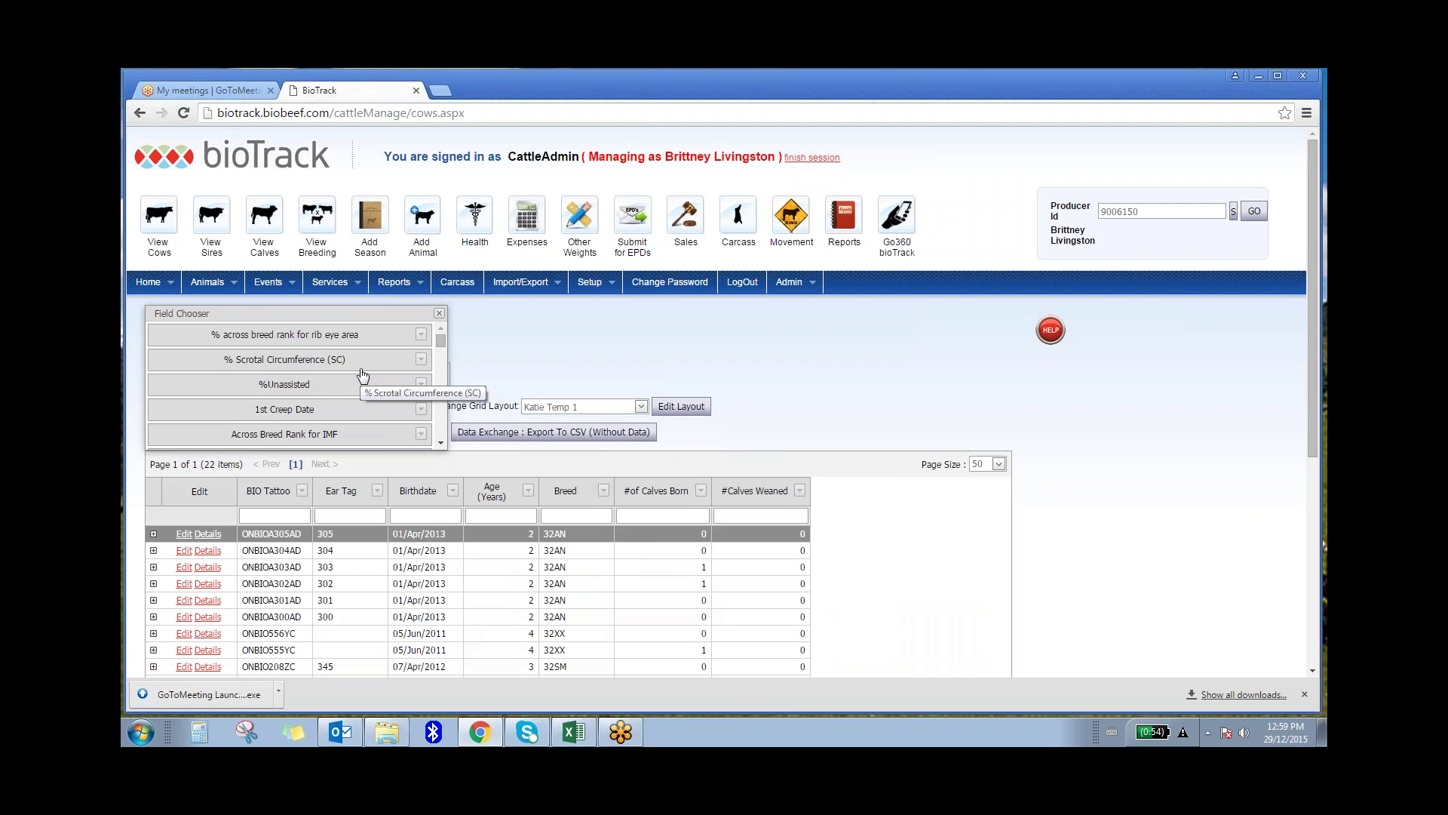
pyautogui.click(439, 313)
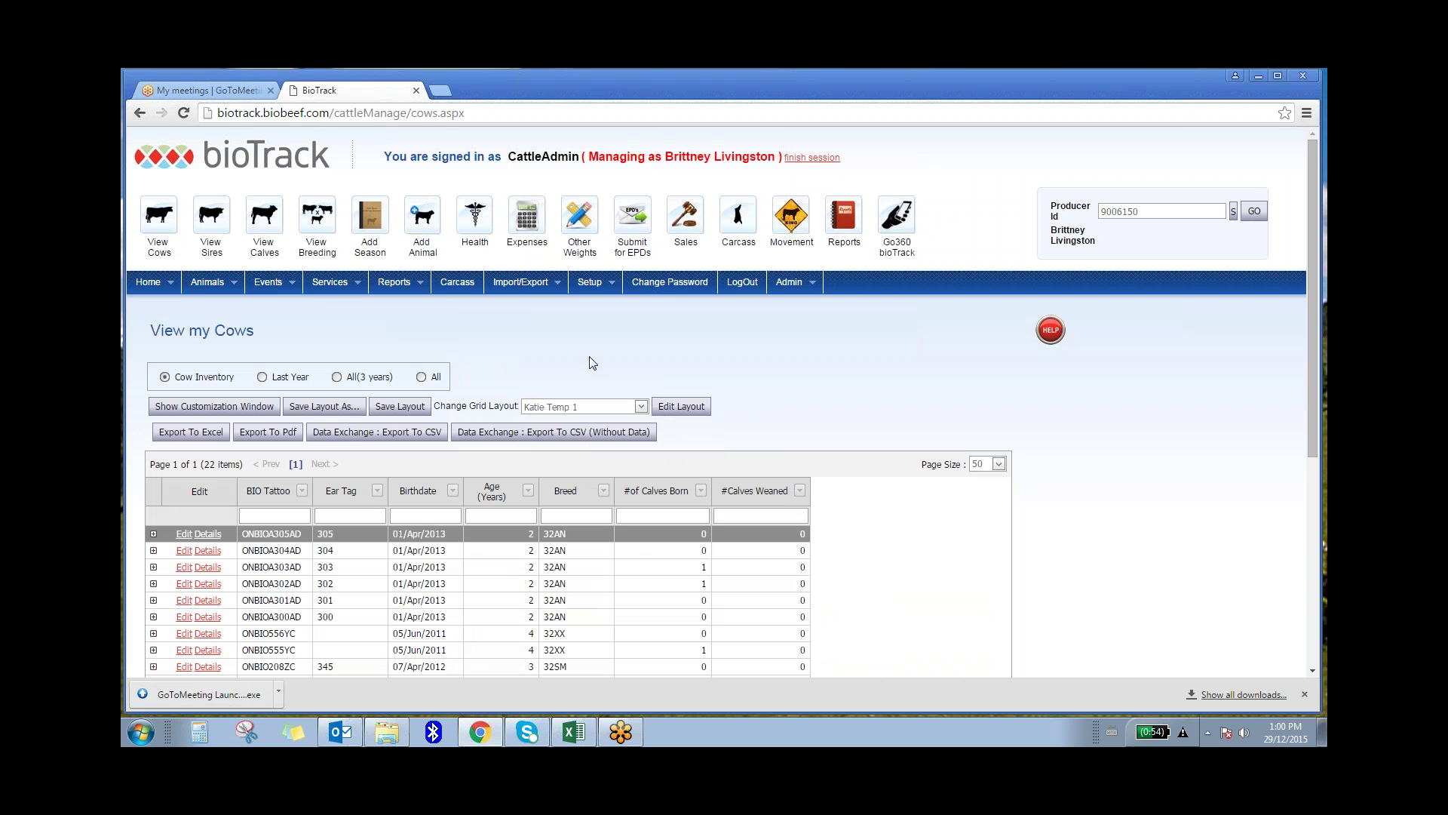
# - Cancel Save Layout As, then save the current View my Cows layout and confirm Save Success
pyautogui.click(325, 407)
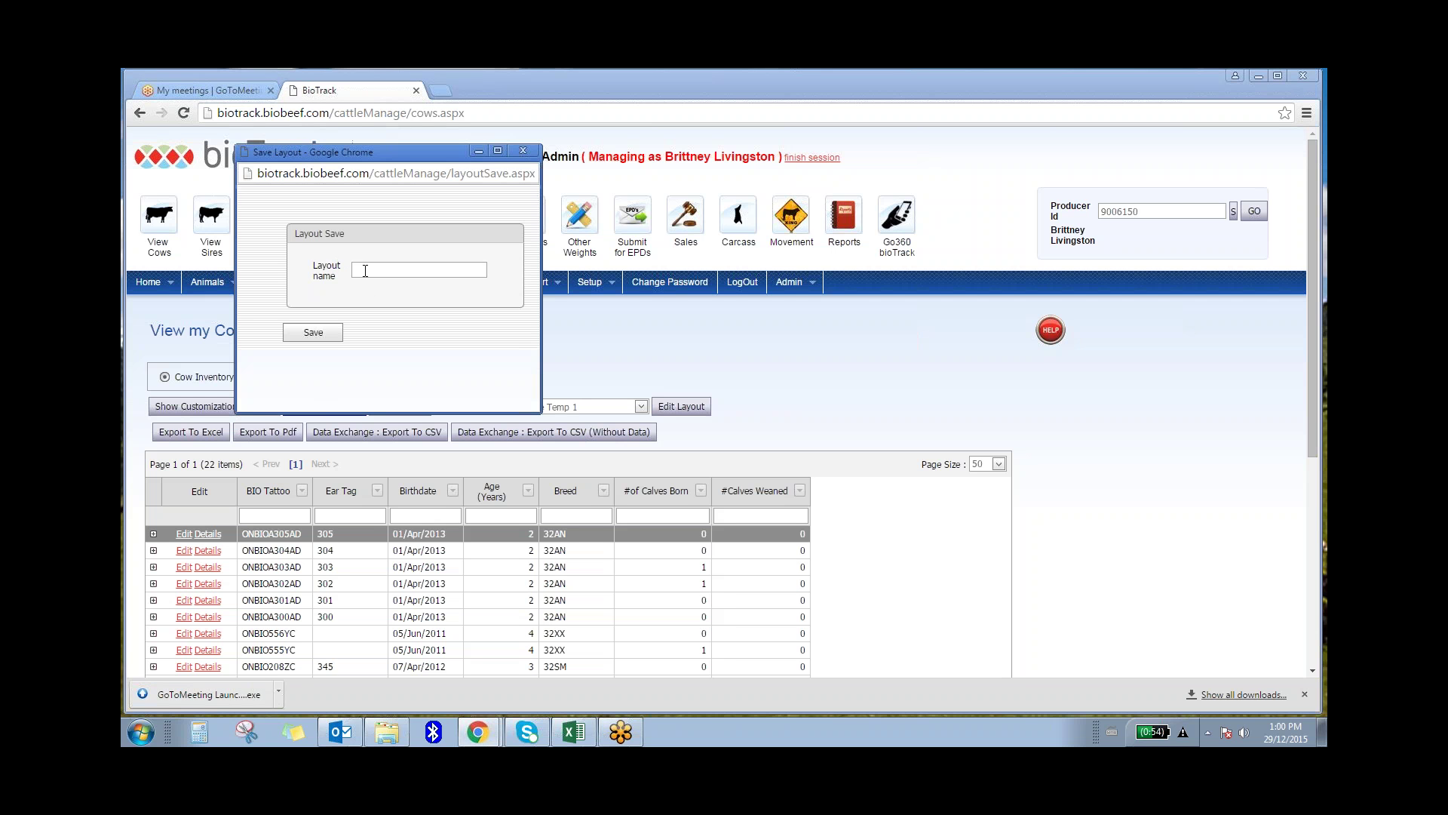
pyautogui.click(360, 270)
pyautogui.click(523, 151)
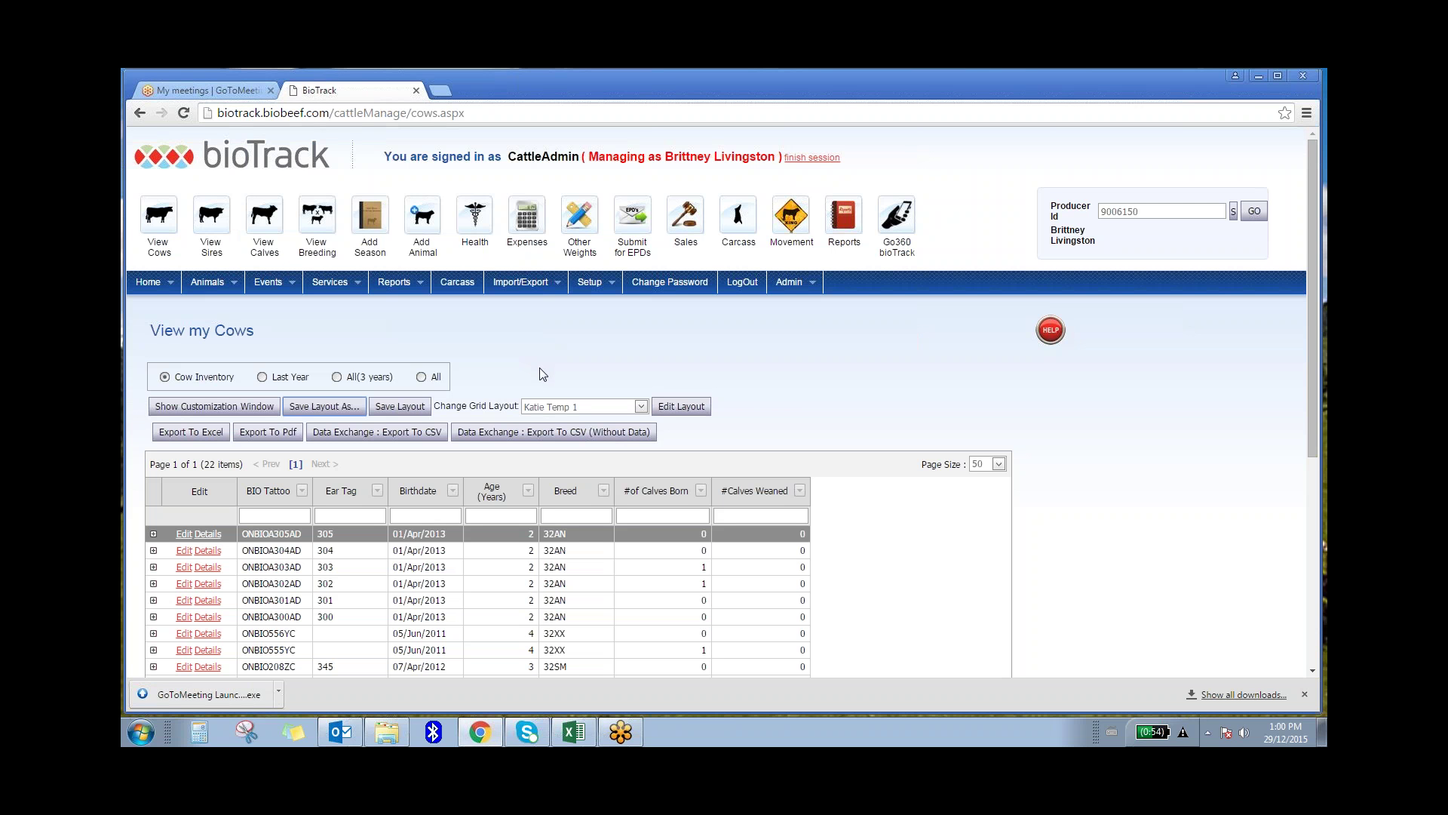
pyautogui.click(400, 408)
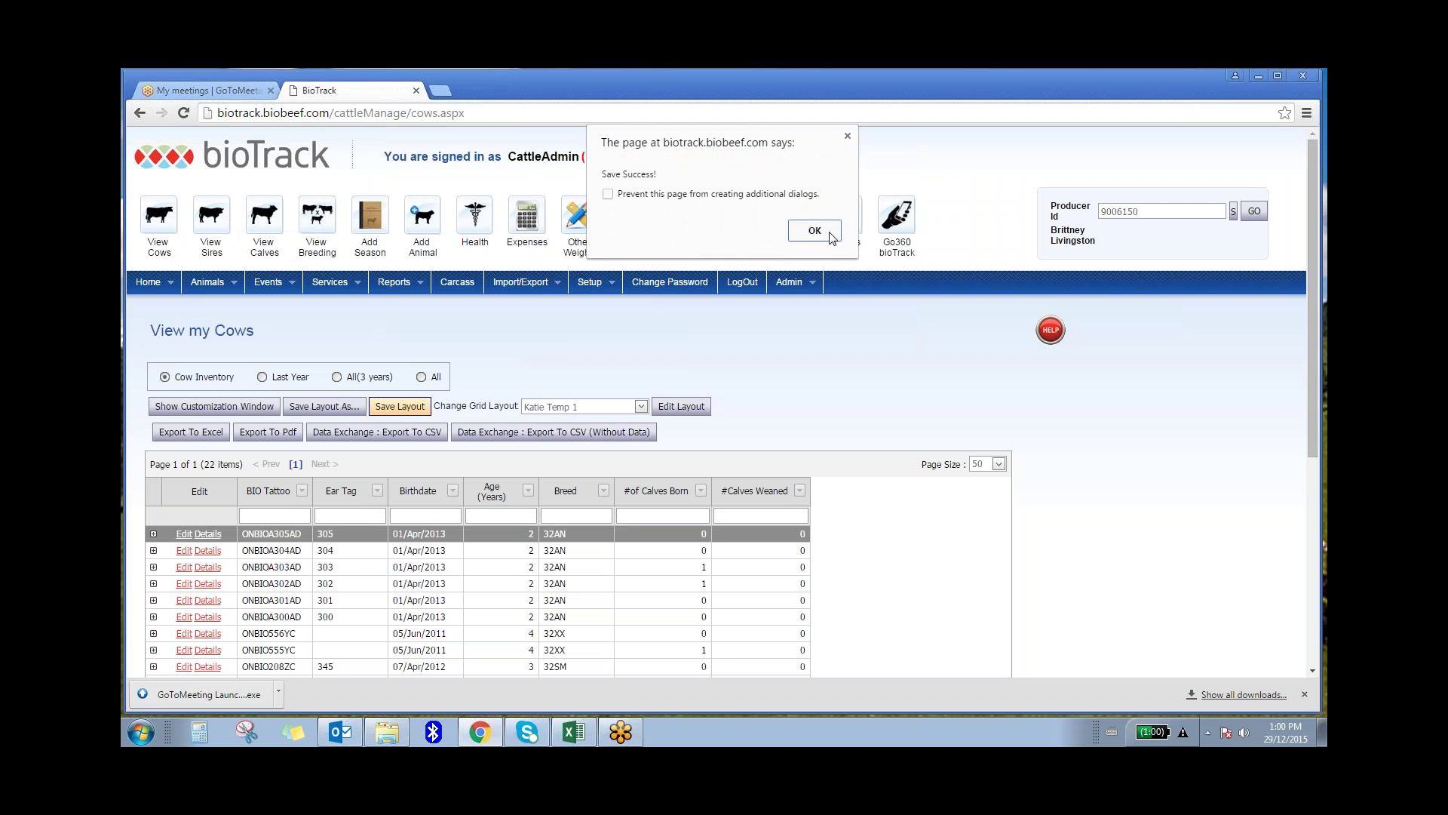
pyautogui.click(817, 230)
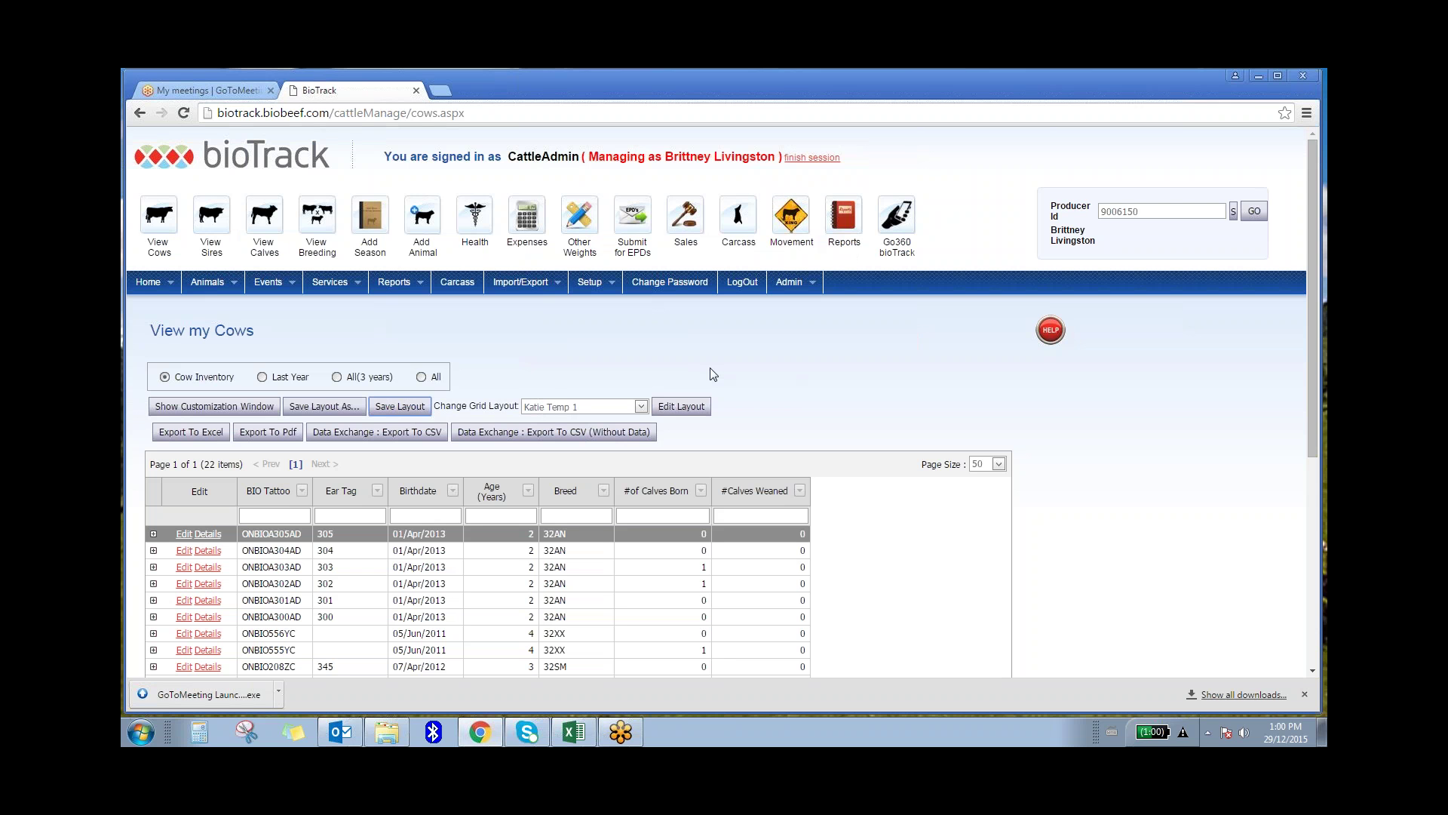
pyautogui.click(679, 409)
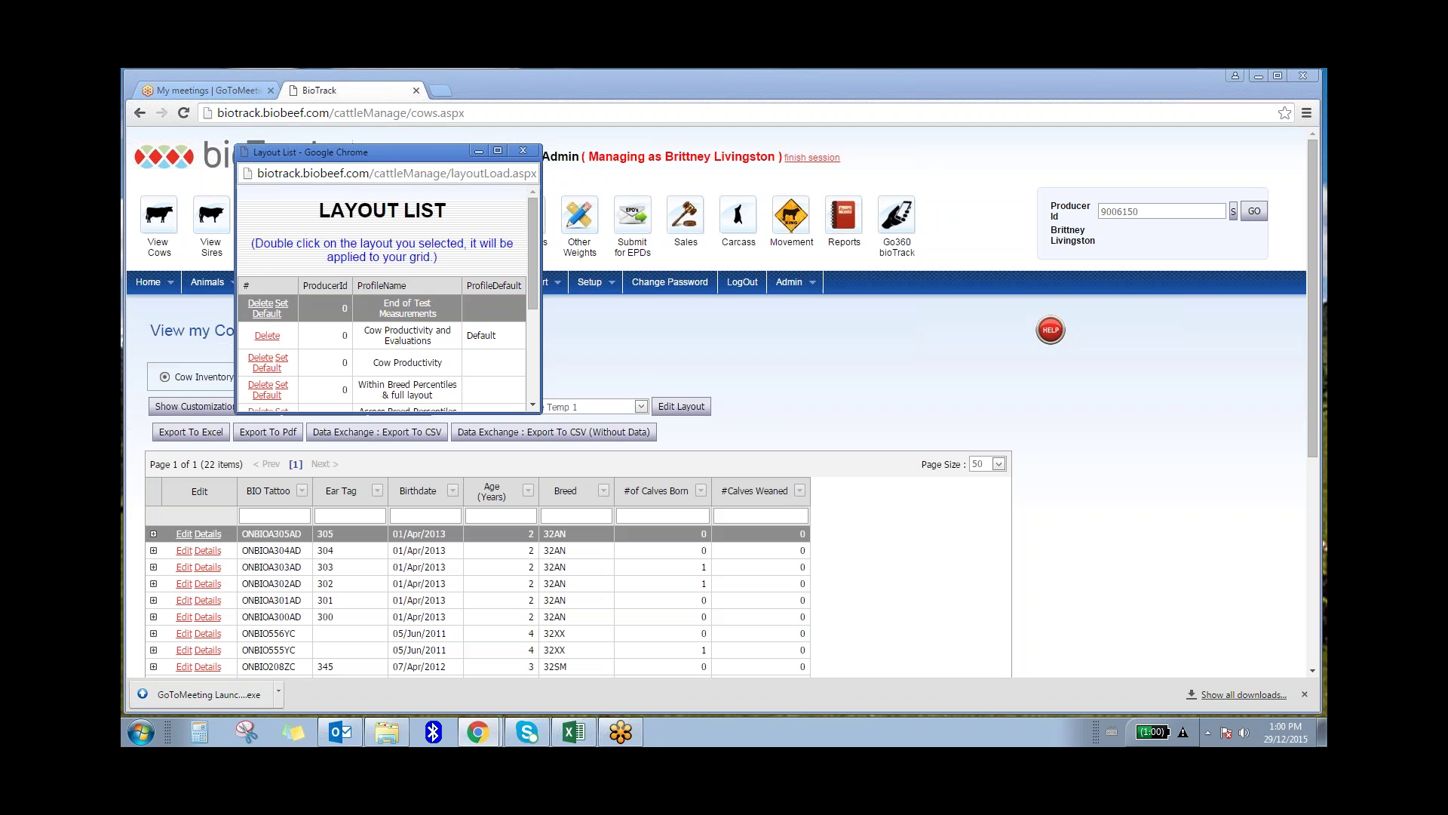
pyautogui.moveTo(532, 234); pyautogui.dragTo(528, 344)
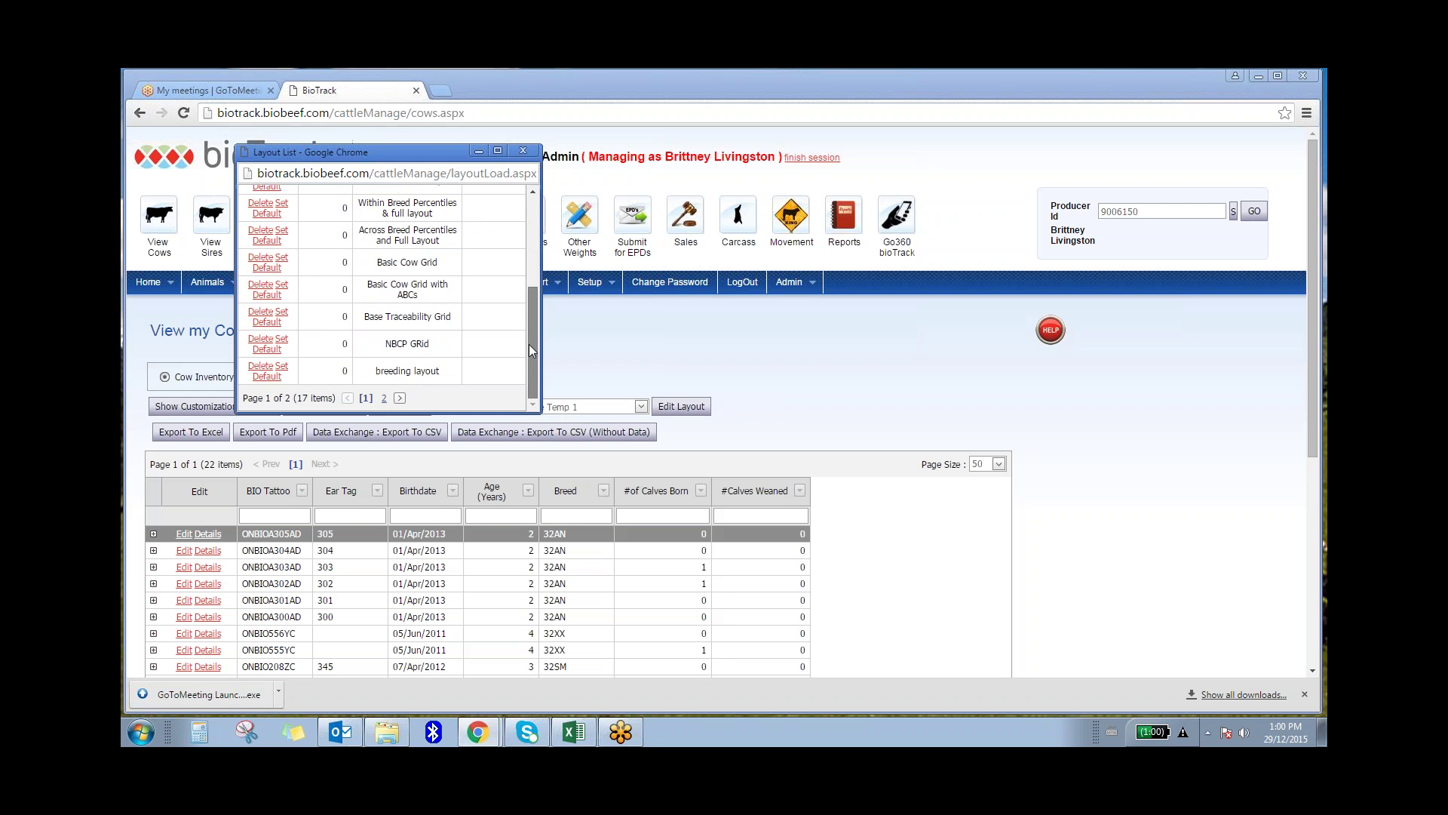
pyautogui.click(384, 397)
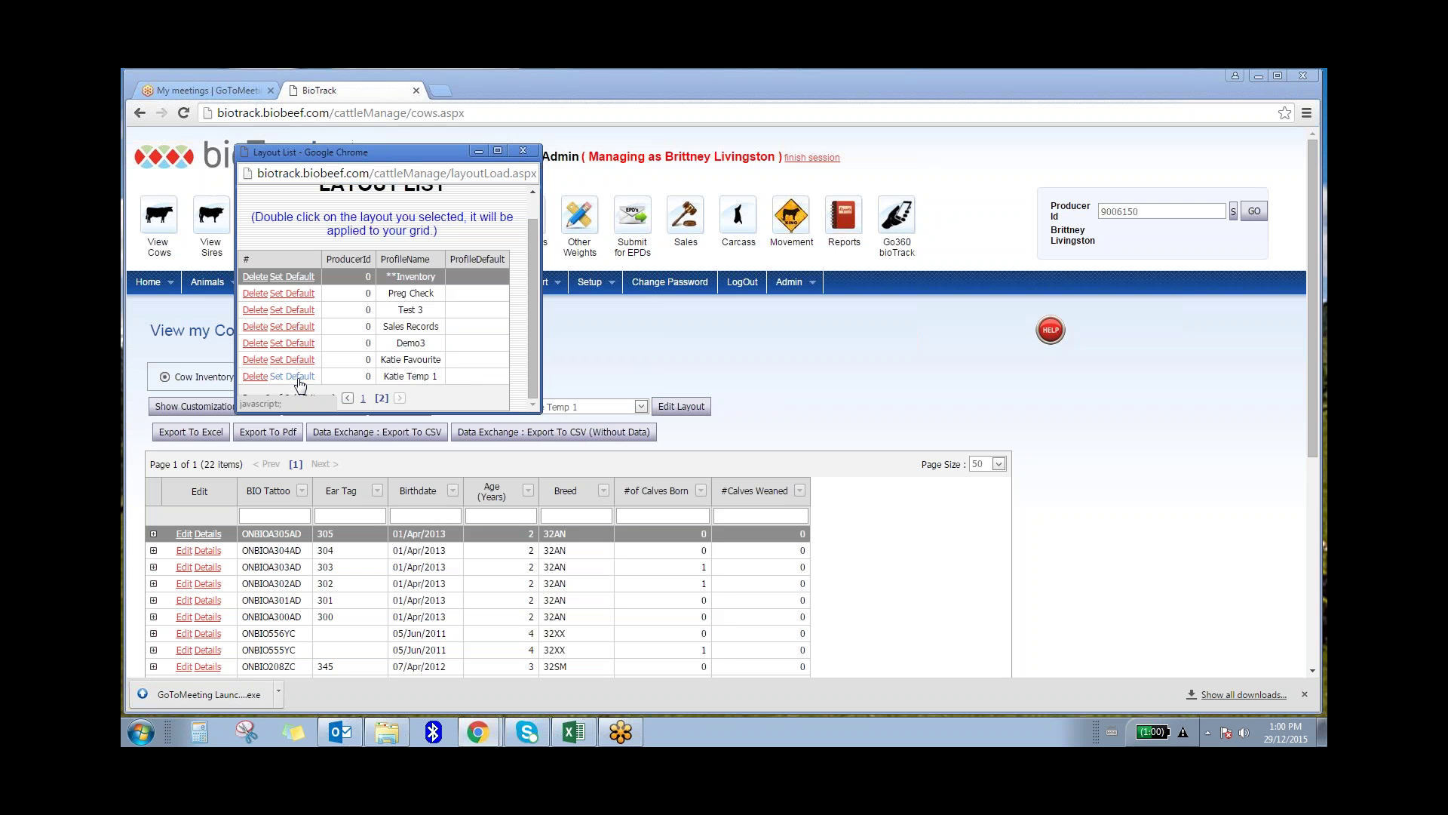
pyautogui.click(526, 154)
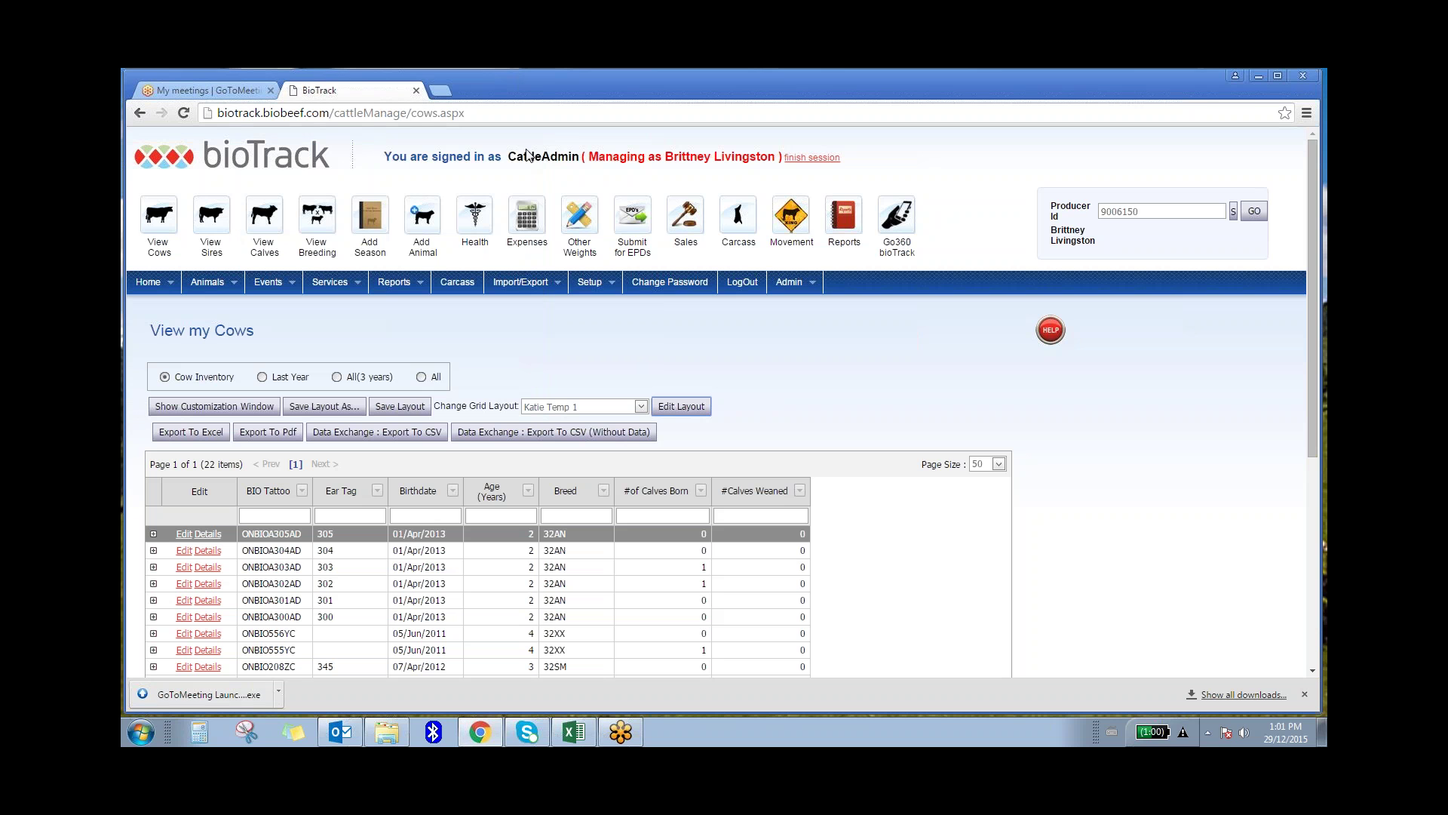
# - Sort the grid by Birthdate descending so the 06/Dec/2014 cow is first
pyautogui.click(419, 491)
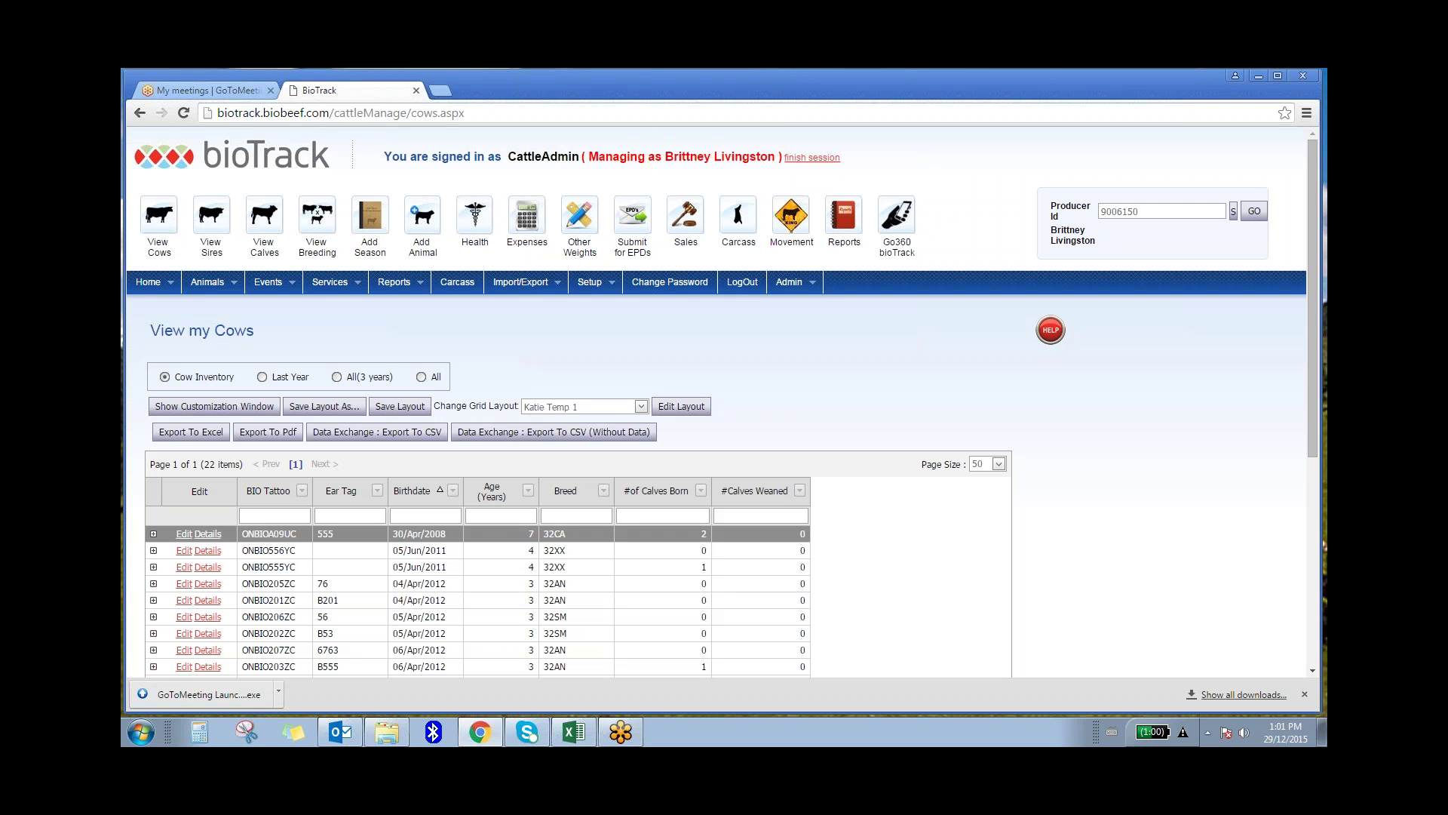
pyautogui.click(419, 498)
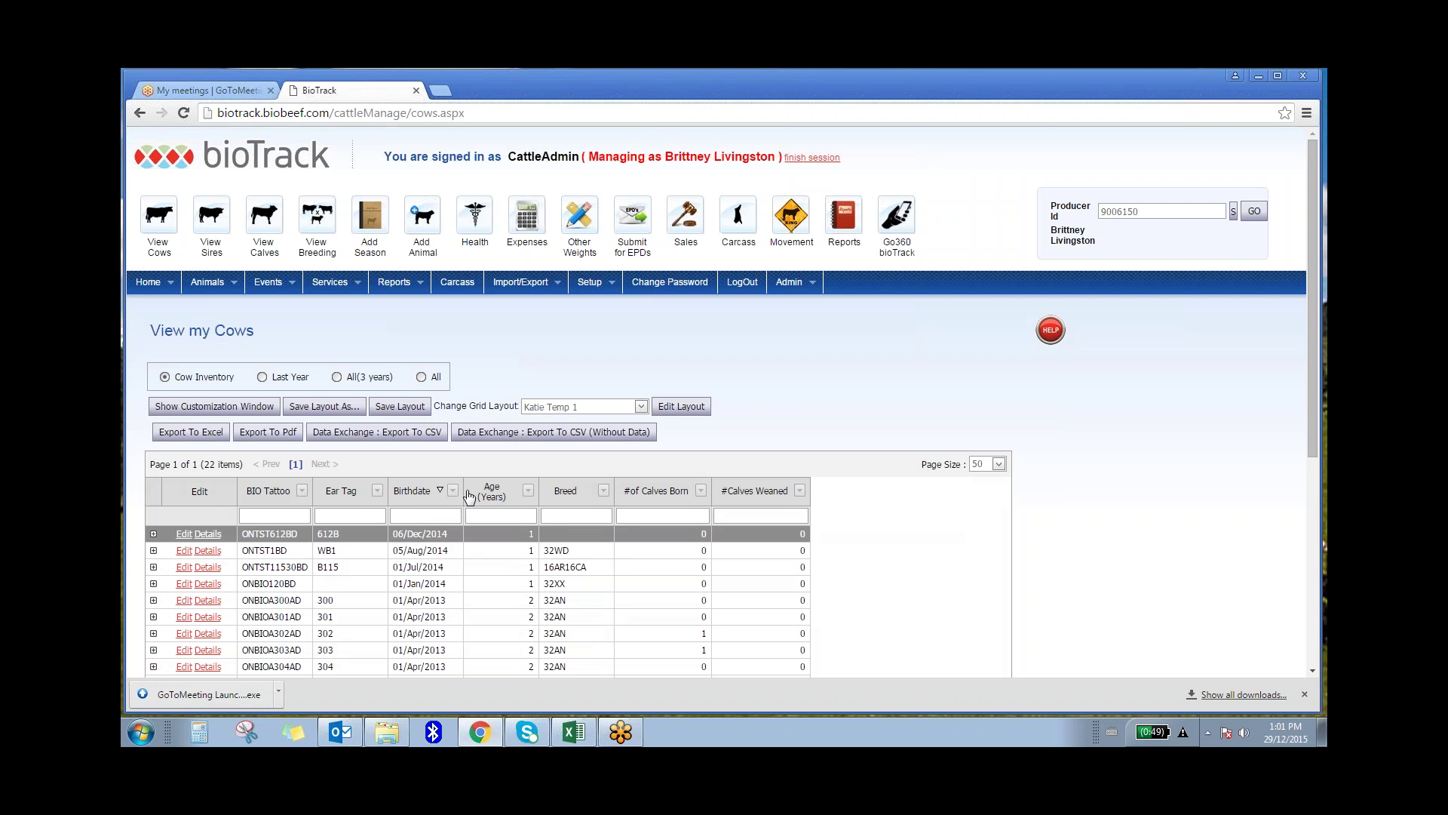
# - Filter the Breed column to 32AN, leaving 10 cows
pyautogui.click(604, 491)
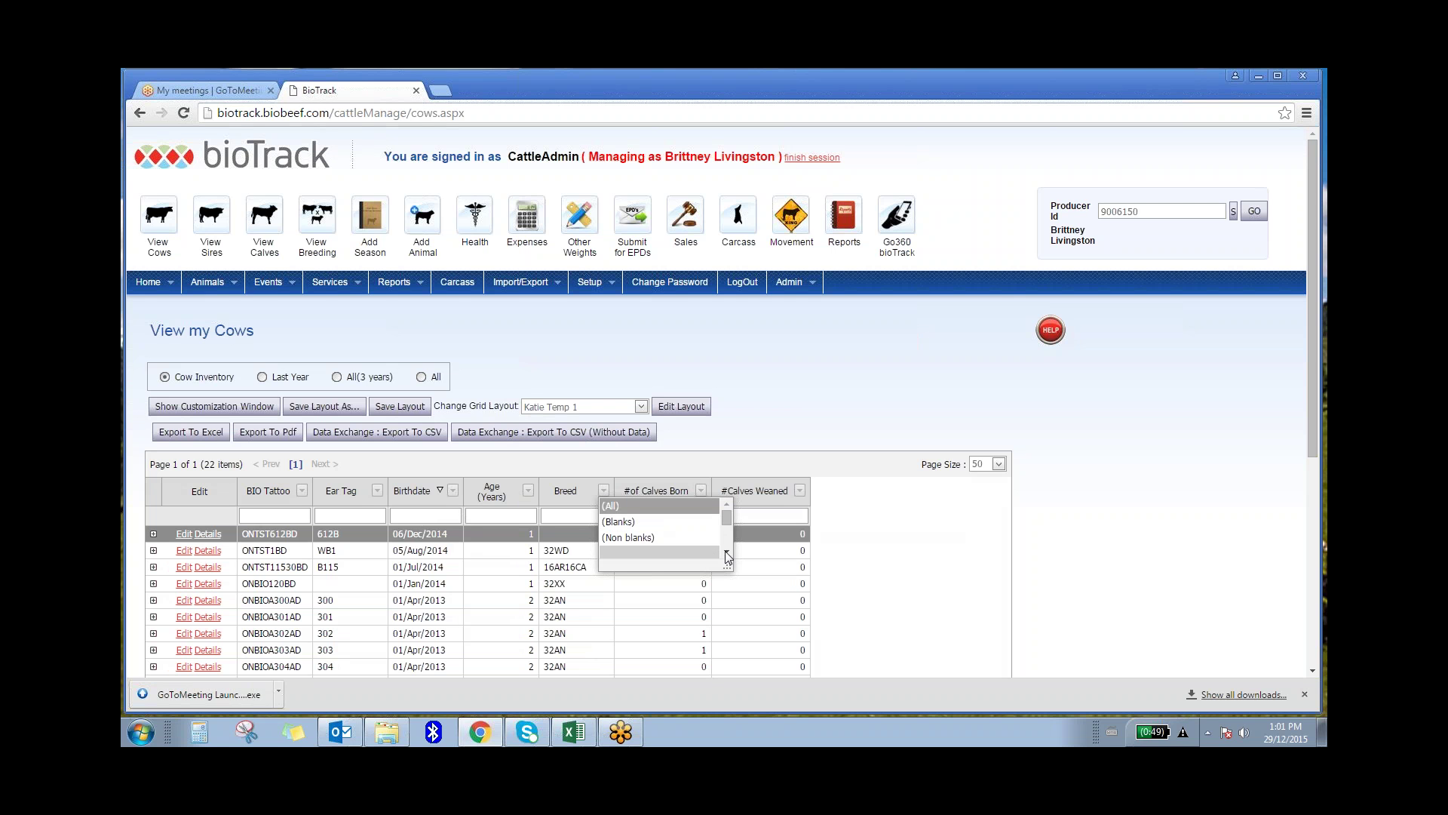
pyautogui.click(727, 555)
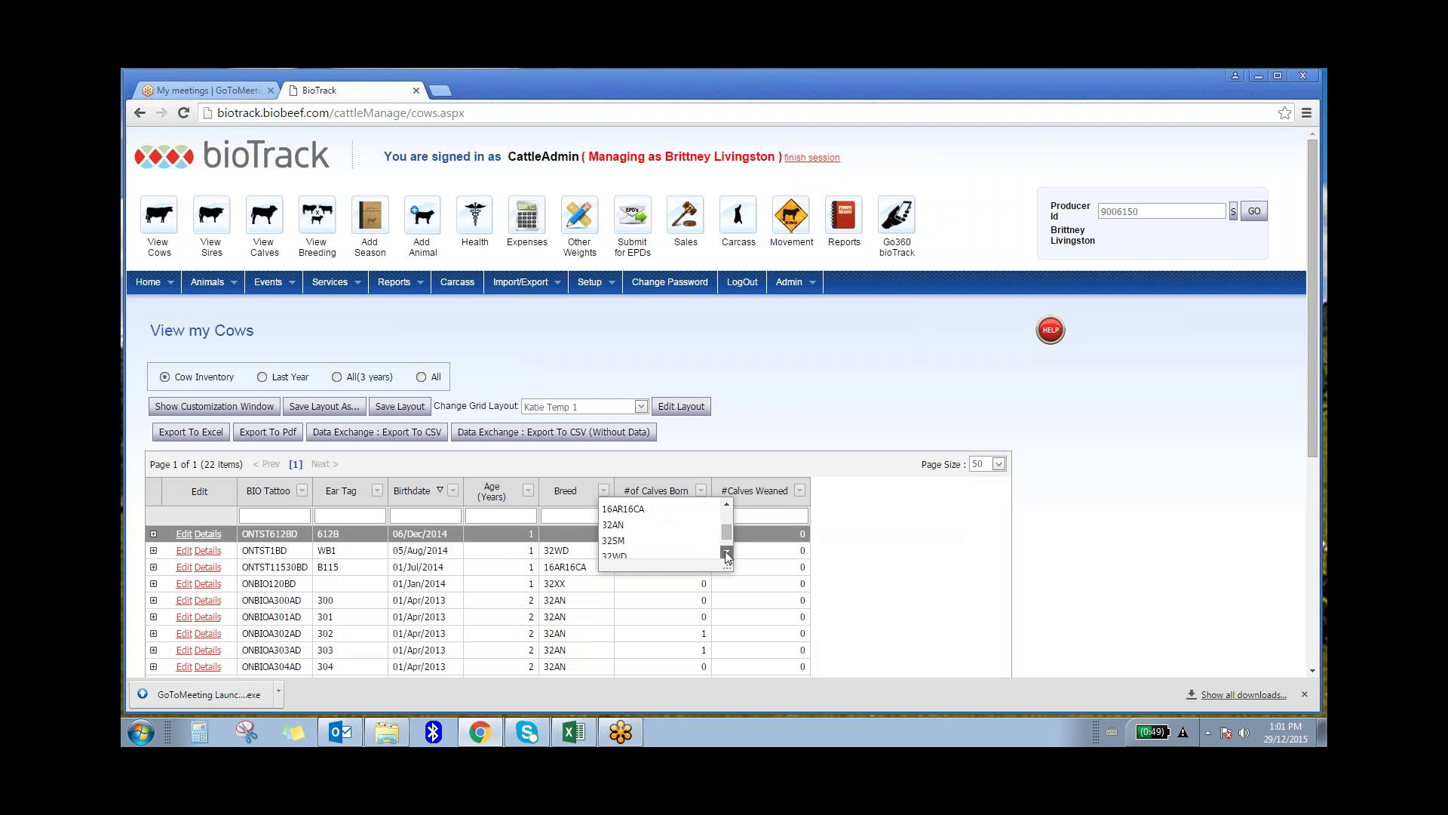
pyautogui.click(614, 525)
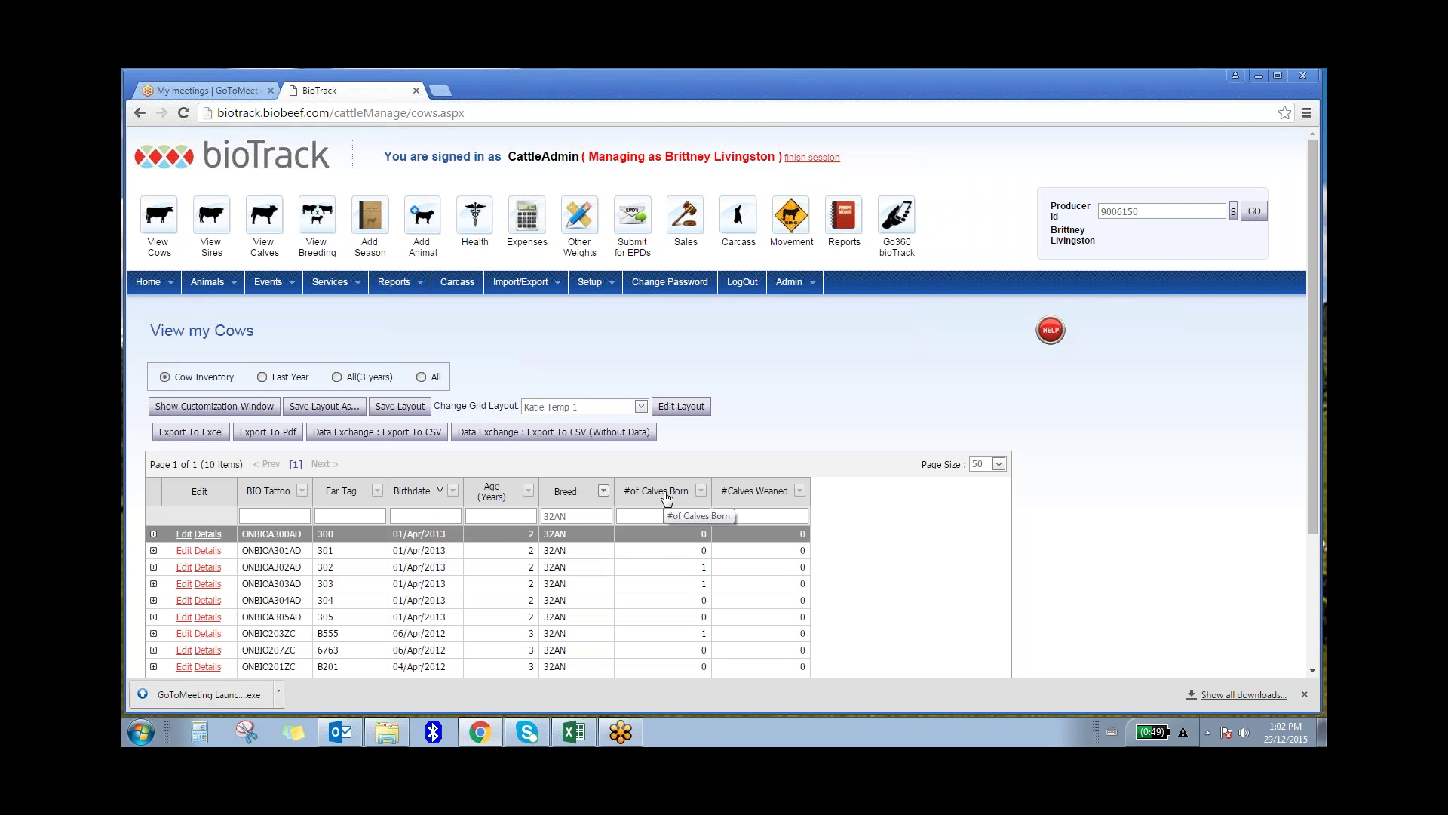
# - Sort ascending by #of Calves Born, clearing the stray text selection and context menu
pyautogui.moveTo(667, 498); pyautogui.dragTo(663, 675)
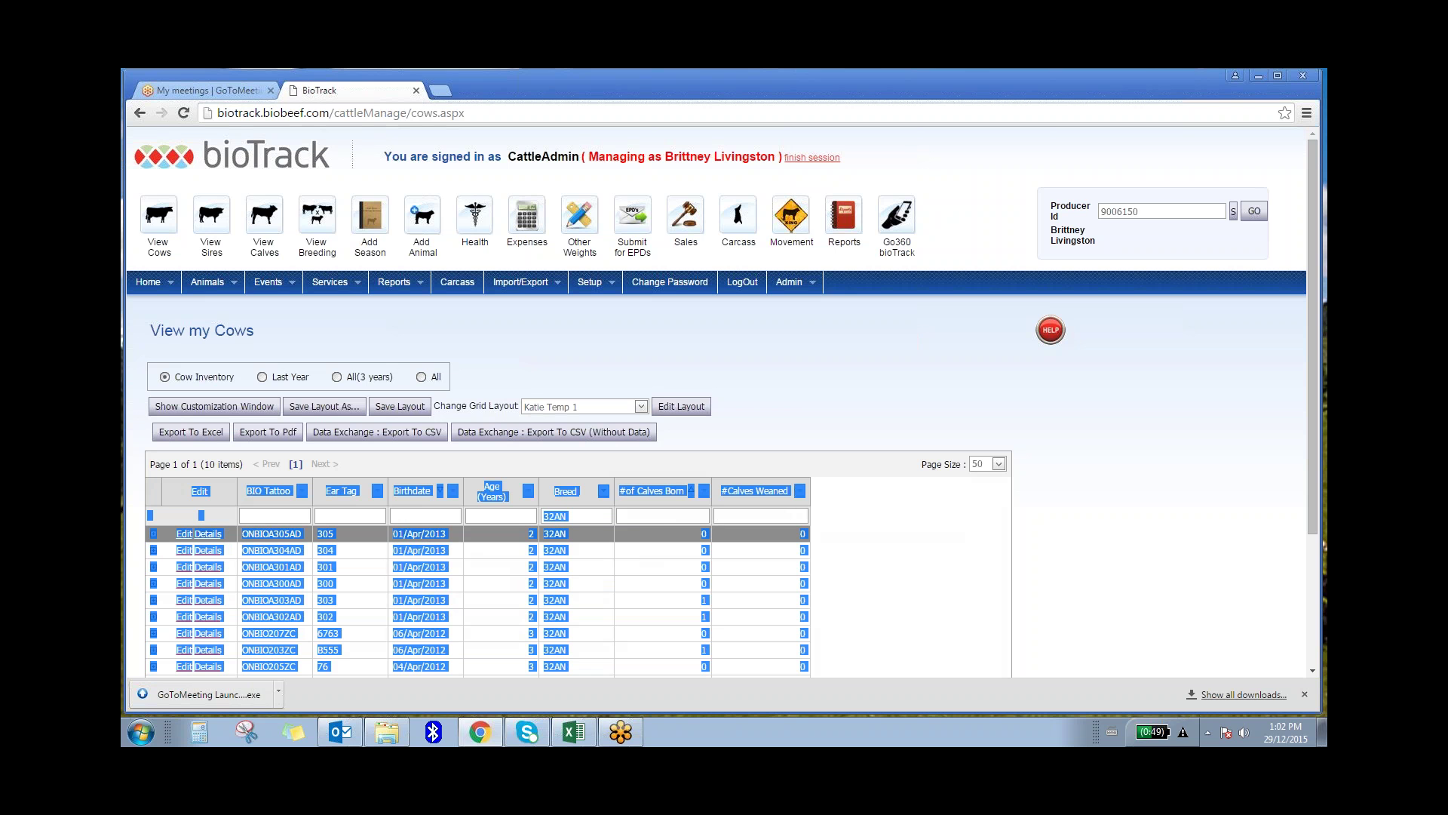
pyautogui.click(795, 420)
pyautogui.rightClick(658, 501)
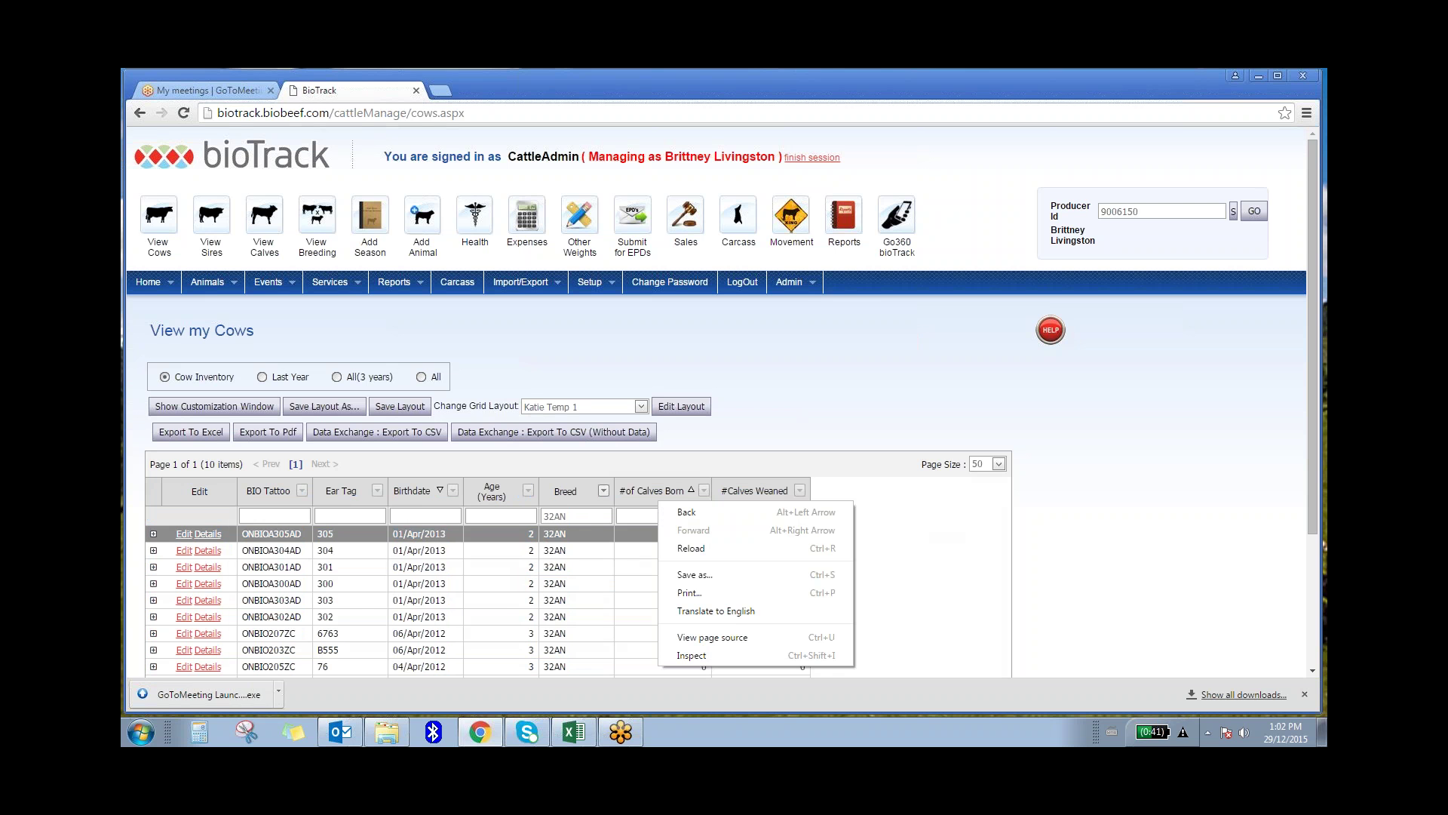
pyautogui.click(632, 574)
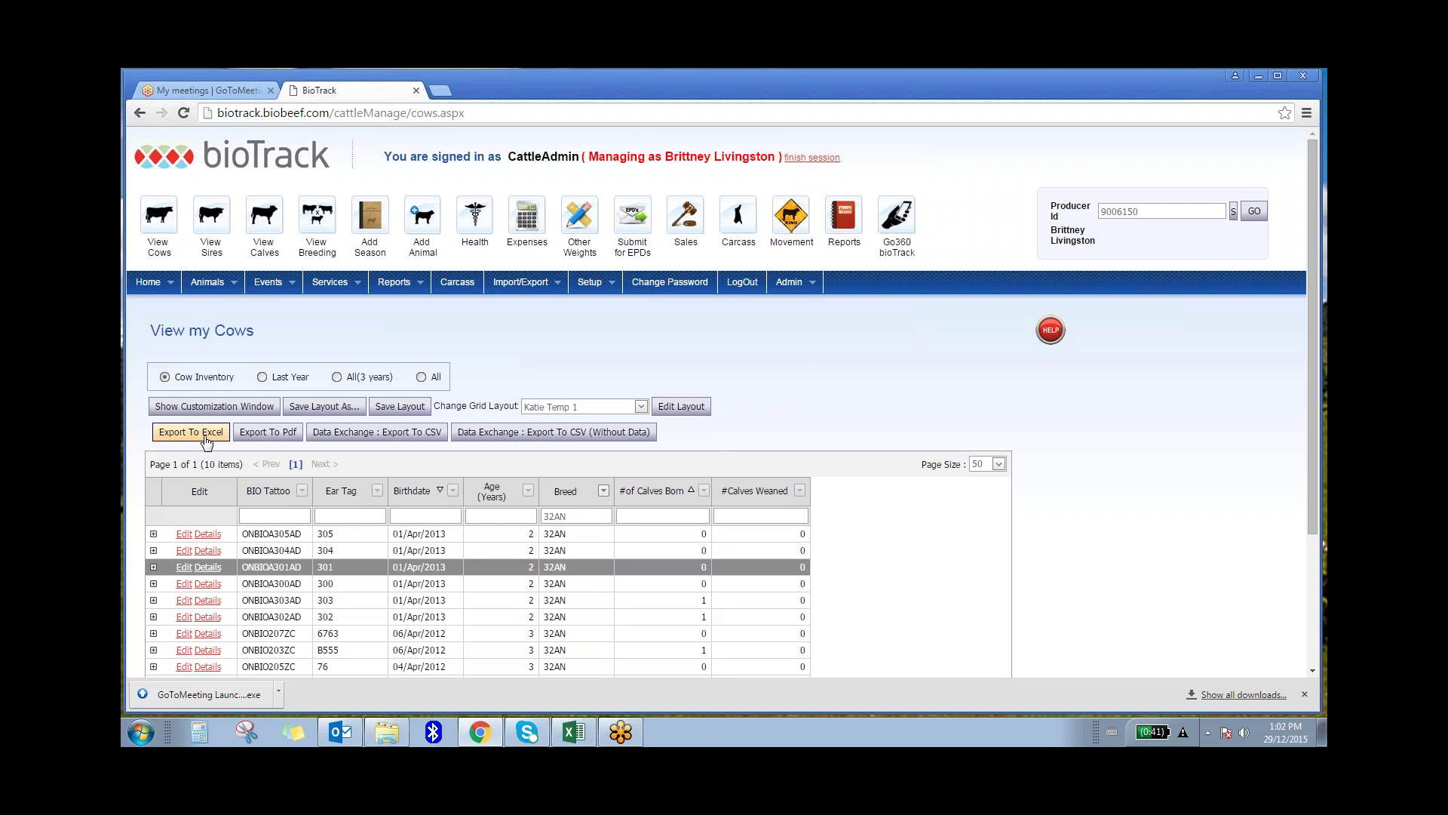
# - Export the filtered, sorted 32AN cow list to Excel
pyautogui.click(282, 435)
pyautogui.click(273, 442)
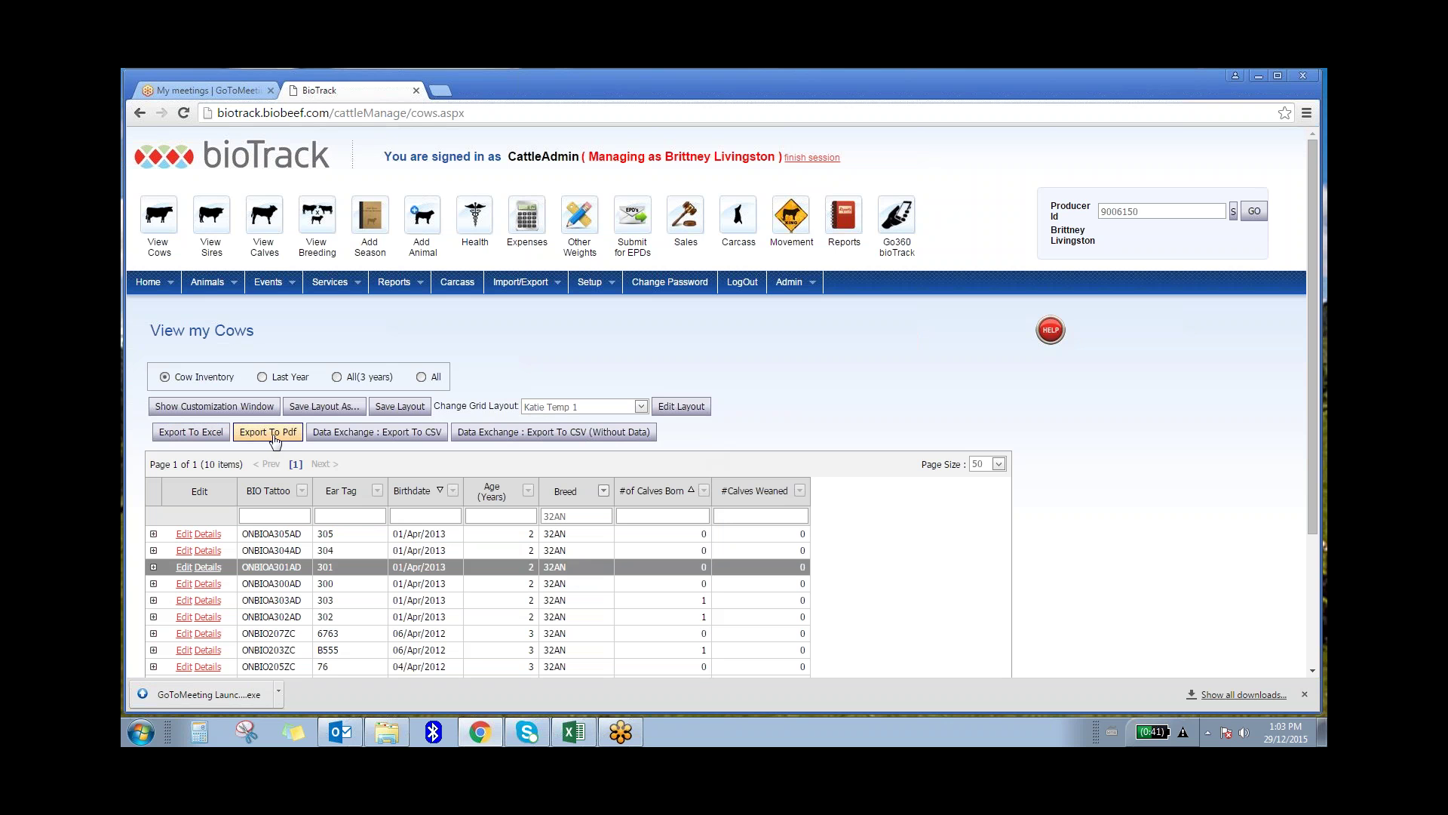
pyautogui.click(806, 90)
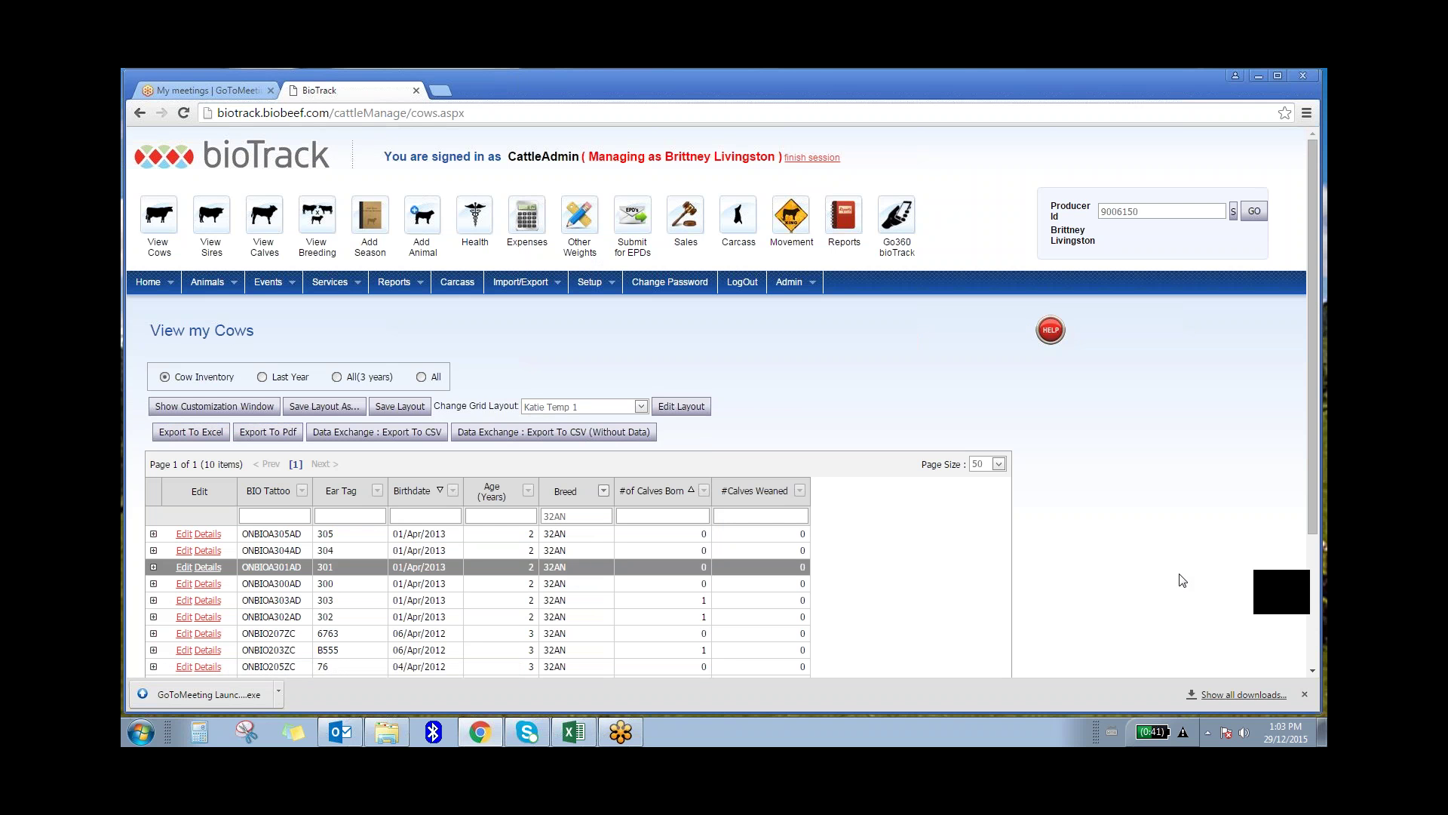